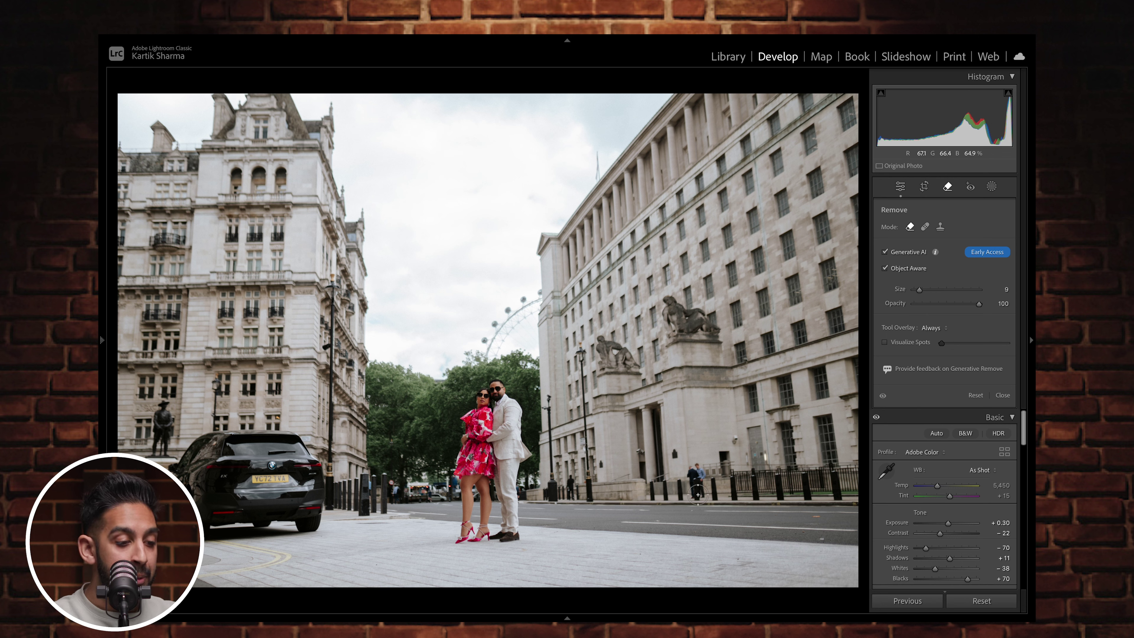
Paint over the pedestrians by the railings across the road with the Generative AI Remove brush and apply the removal.
drag(695, 465, 697, 503)
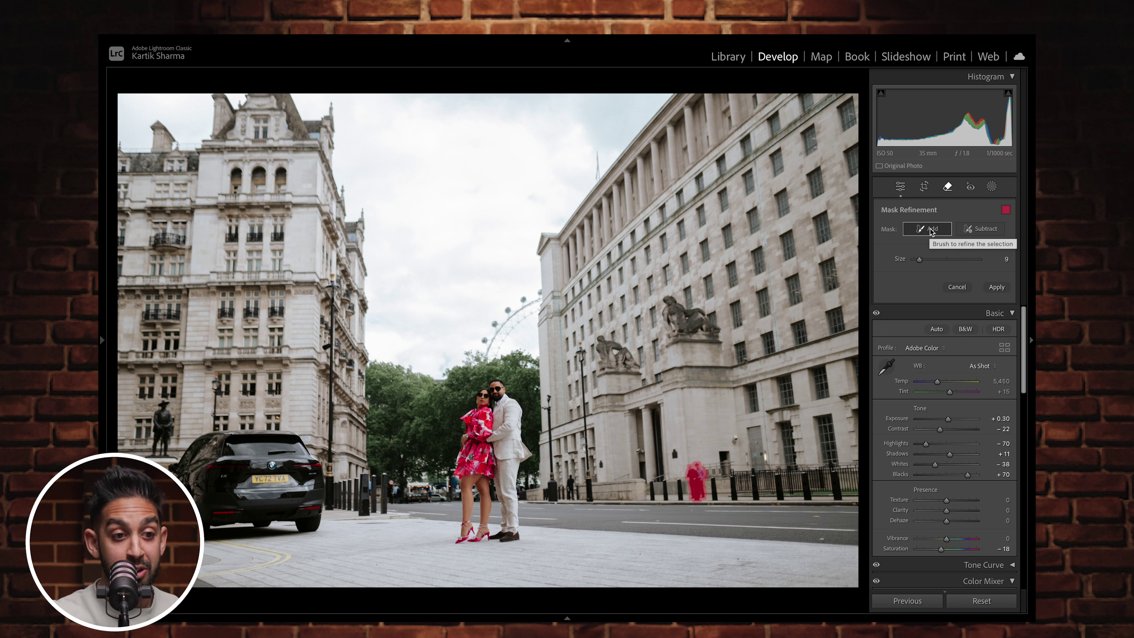
click(972, 231)
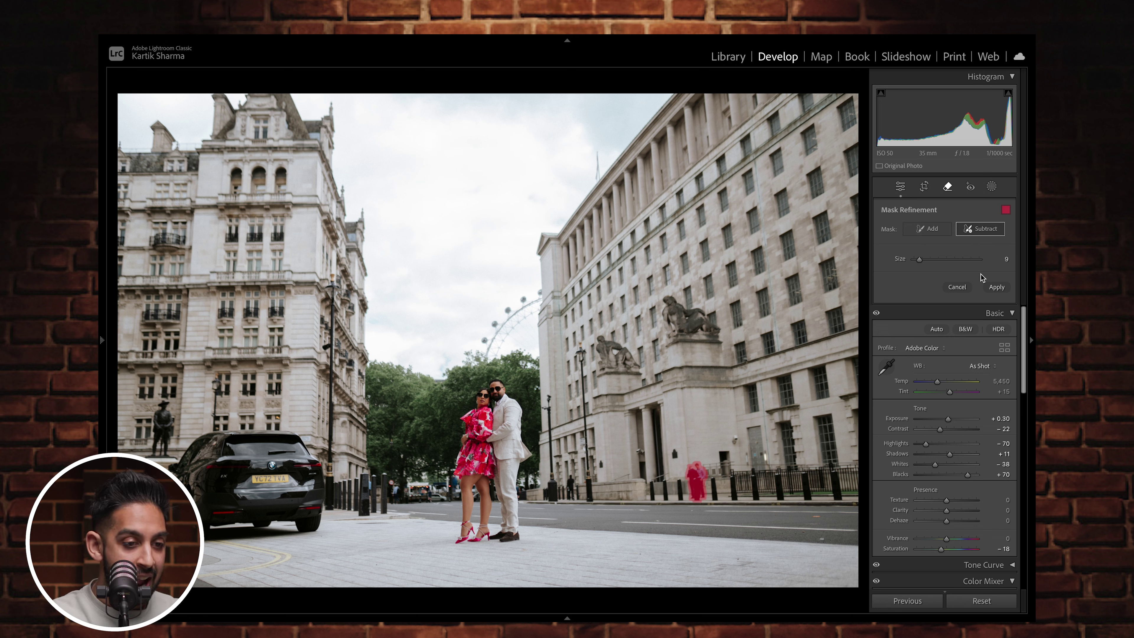
click(997, 287)
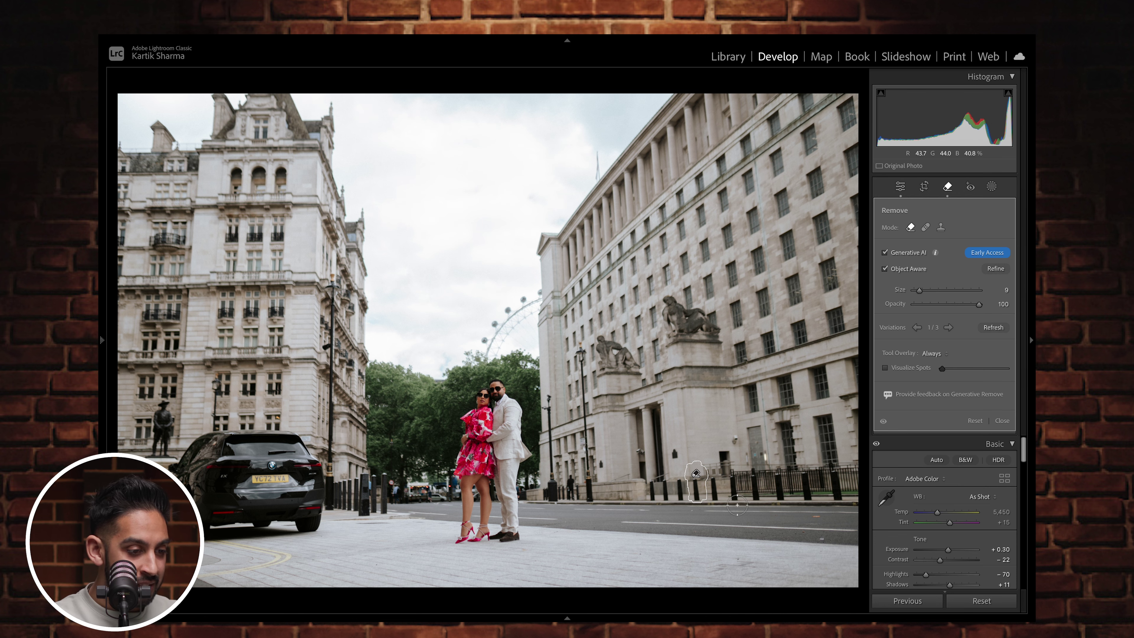
Check the area where the pedestrians were removed, reselect its removal spot and browse the generated variations.
key(q)
click(726, 498)
drag(703, 492, 626, 486)
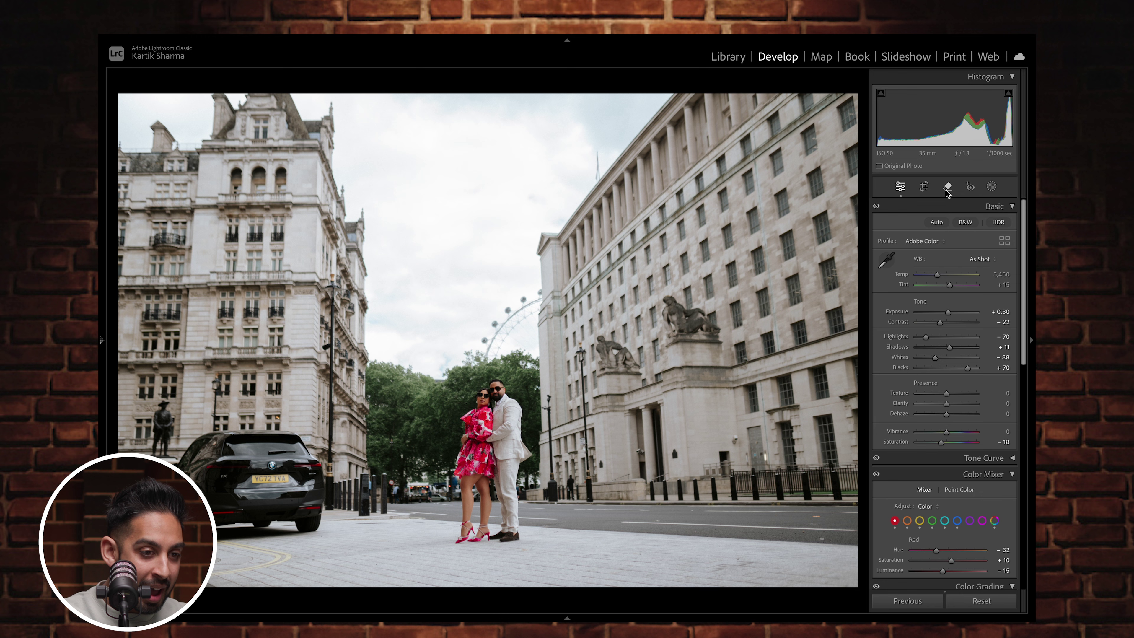
click(945, 190)
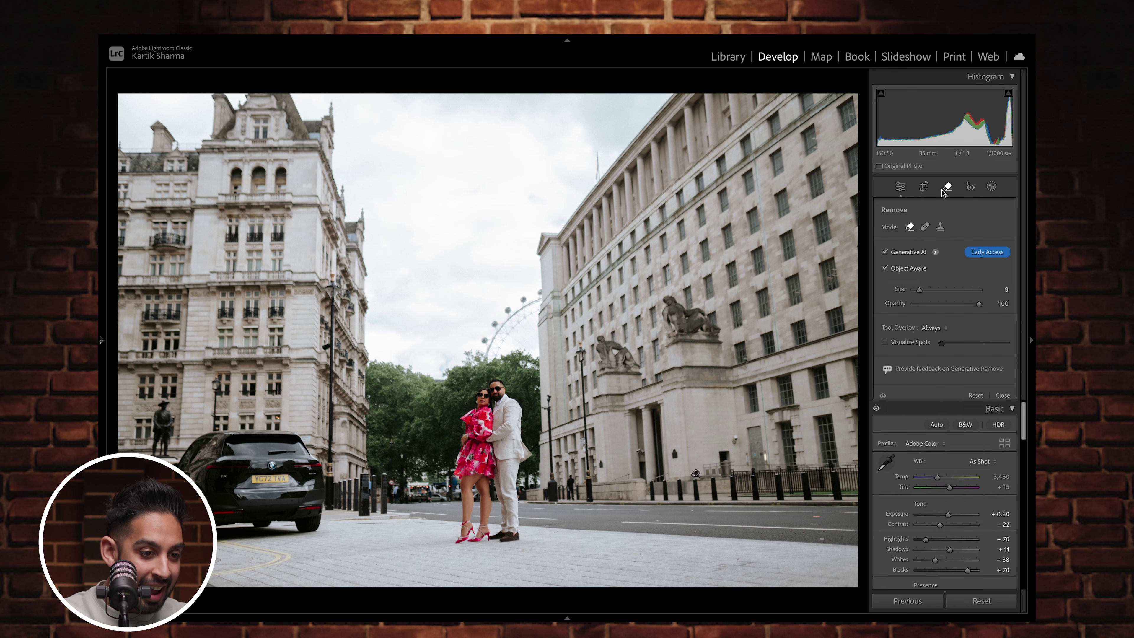
click(696, 476)
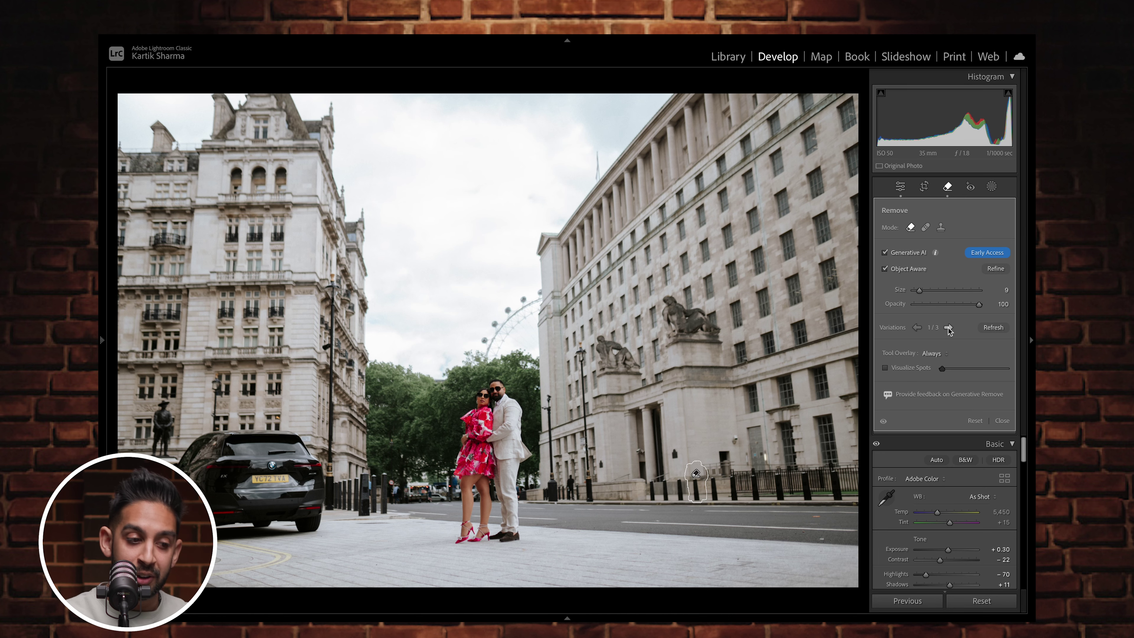
click(948, 327)
click(948, 328)
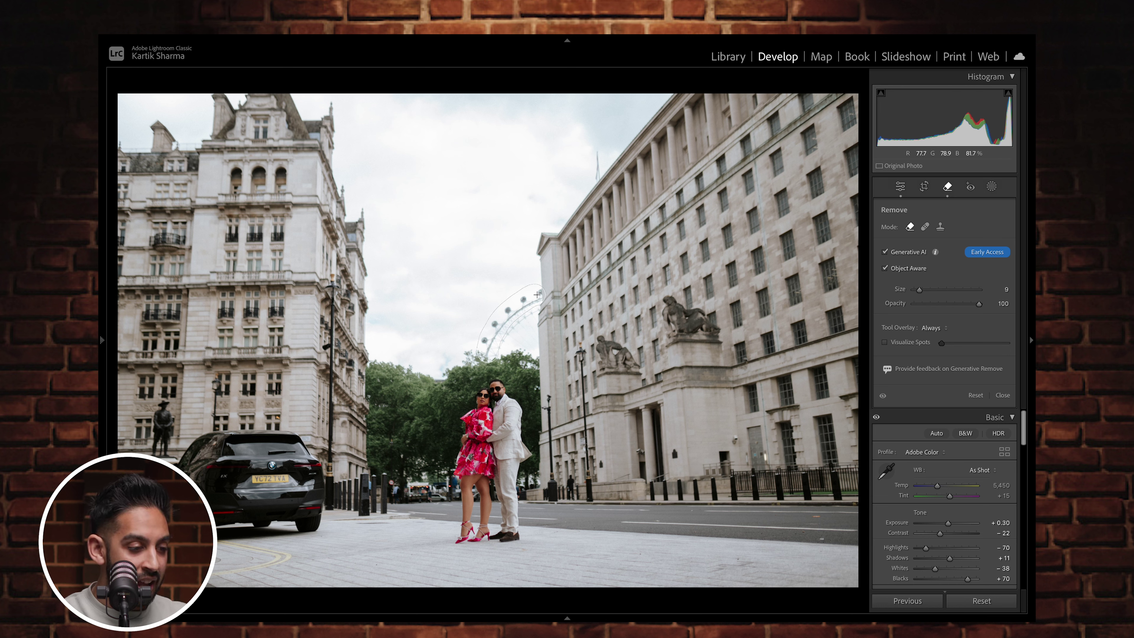
Paint over the Ferris wheel between the trees and the building at brush size 9 and apply the generative removal.
drag(488, 358, 479, 361)
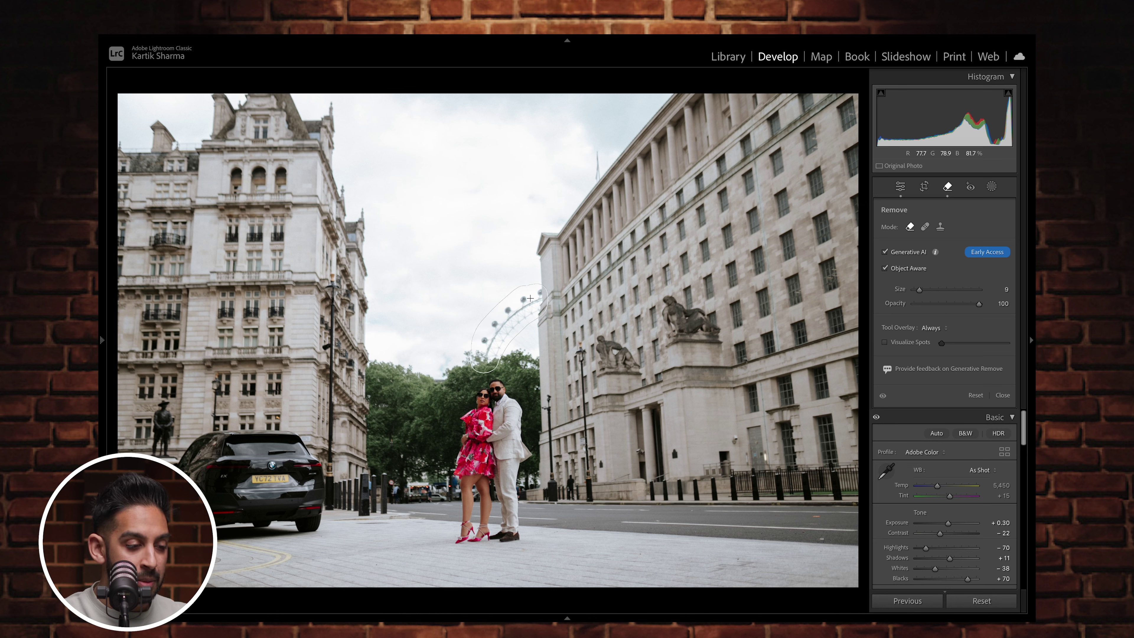
drag(531, 298, 532, 299)
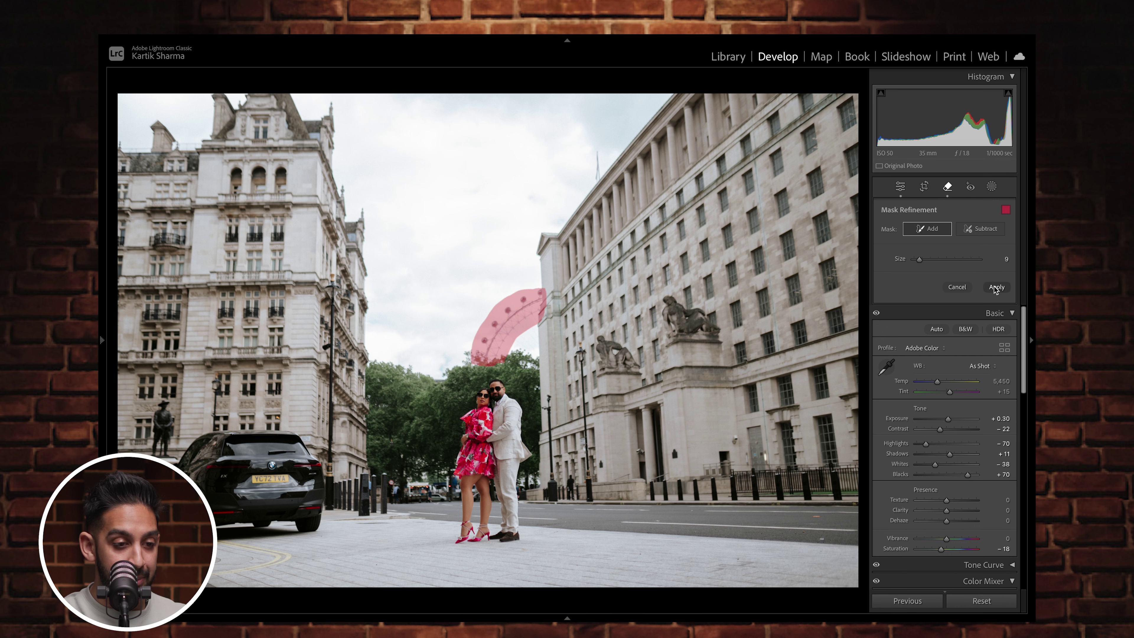
click(980, 230)
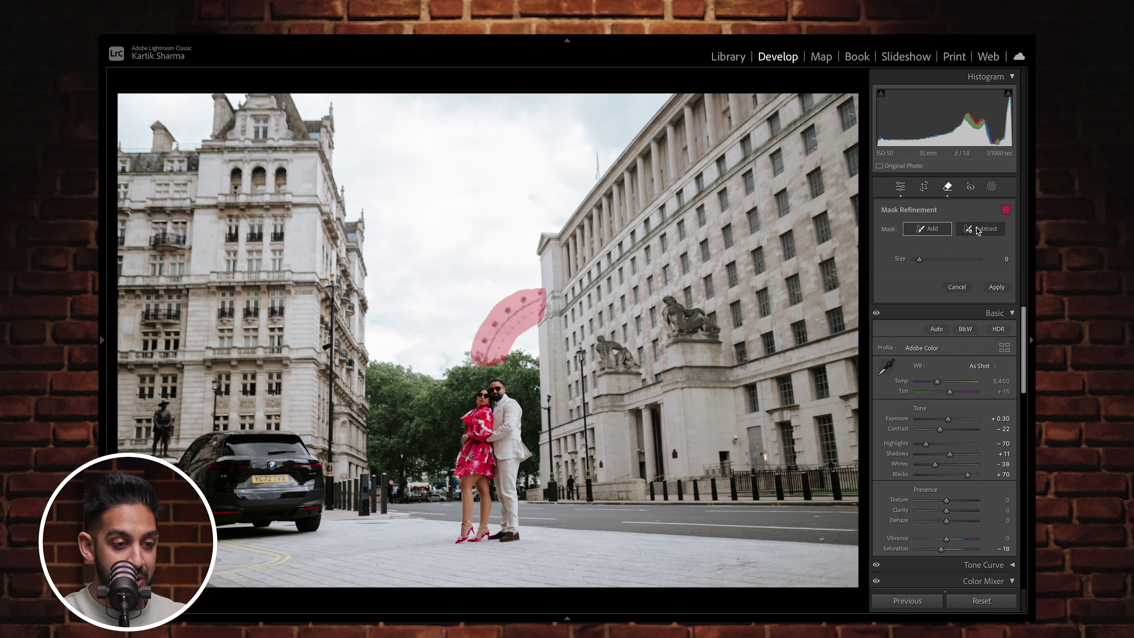
click(997, 287)
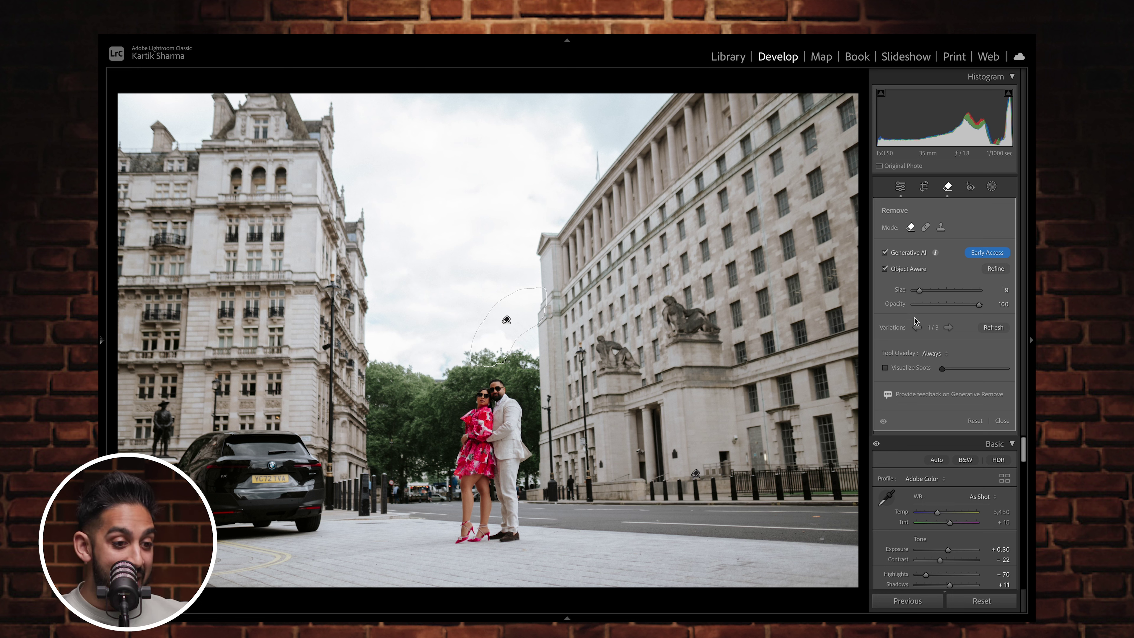
Cycle through the variations generated for the Ferris wheel removal.
click(948, 328)
click(949, 329)
click(948, 329)
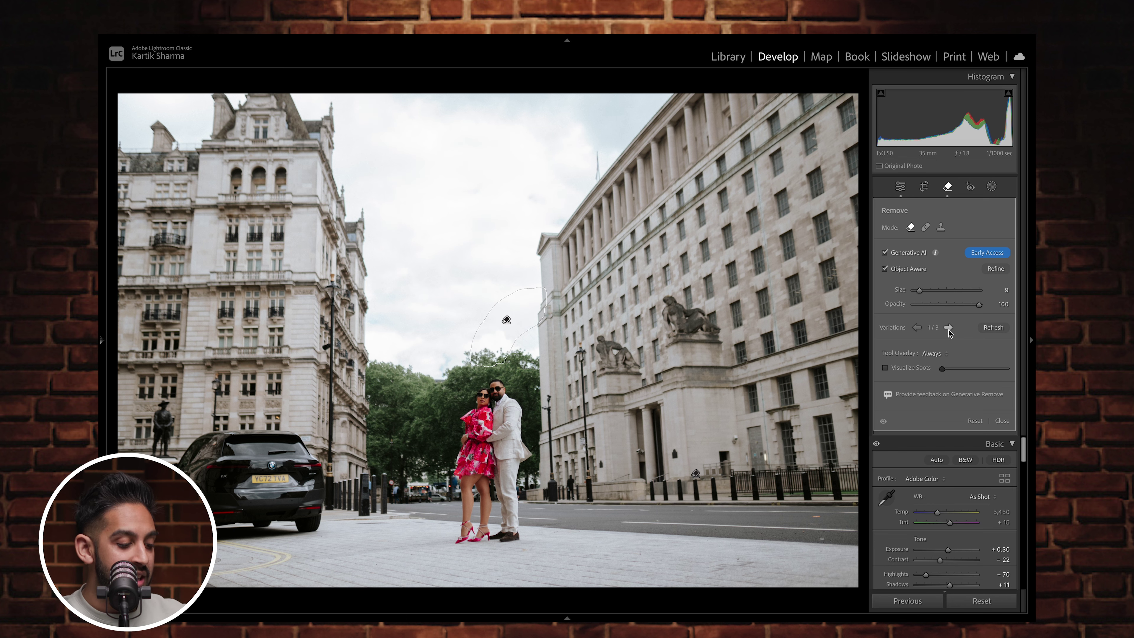
Examine the sky, treetops and building edge around the Ferris wheel removal up close, with and without the removal outline.
key(z)
drag(411, 254, 779, 451)
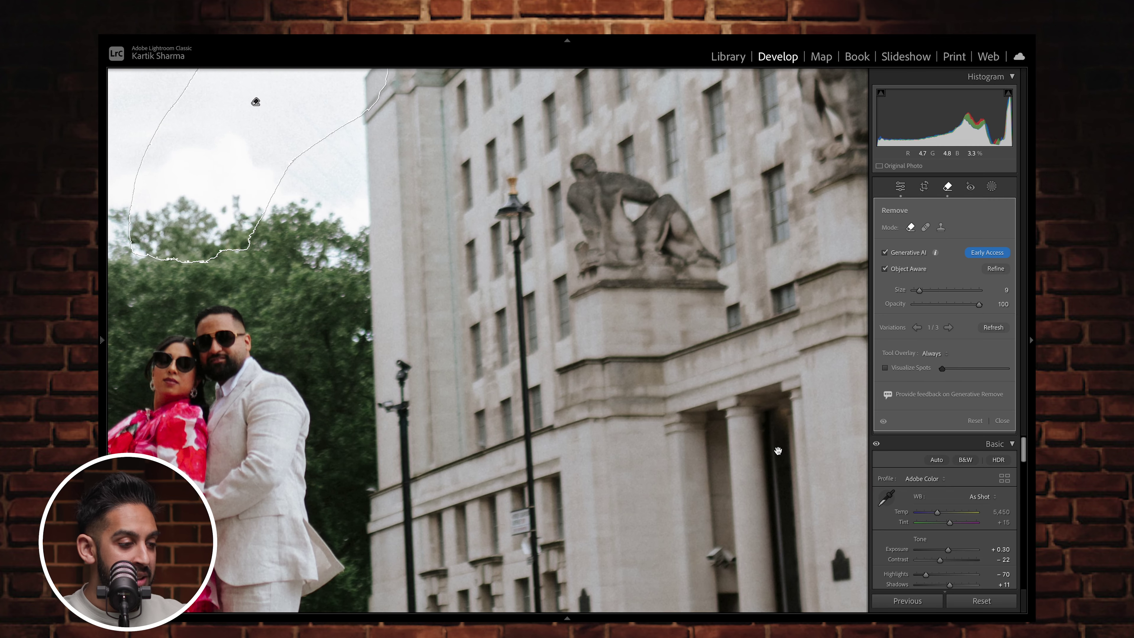
key(z)
key(z)
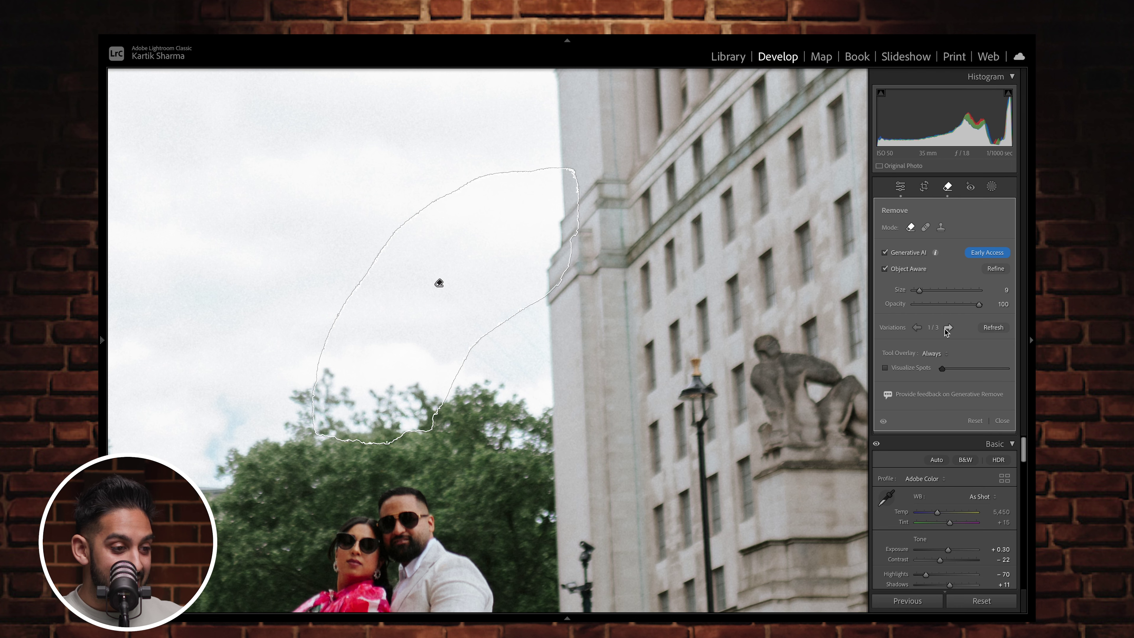
key(q)
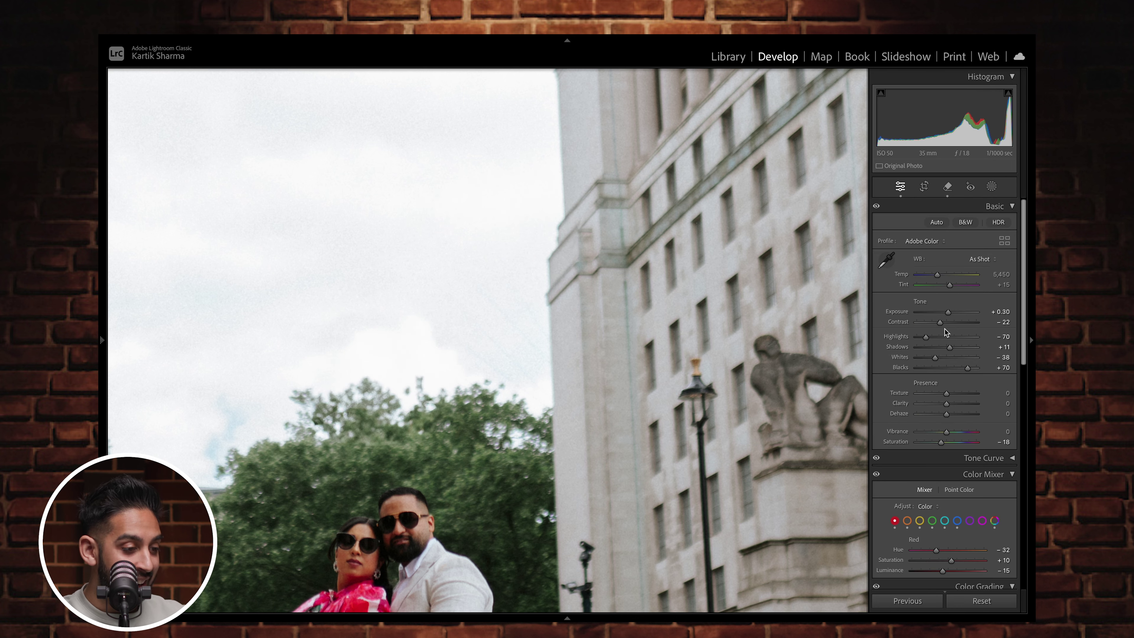
key(z)
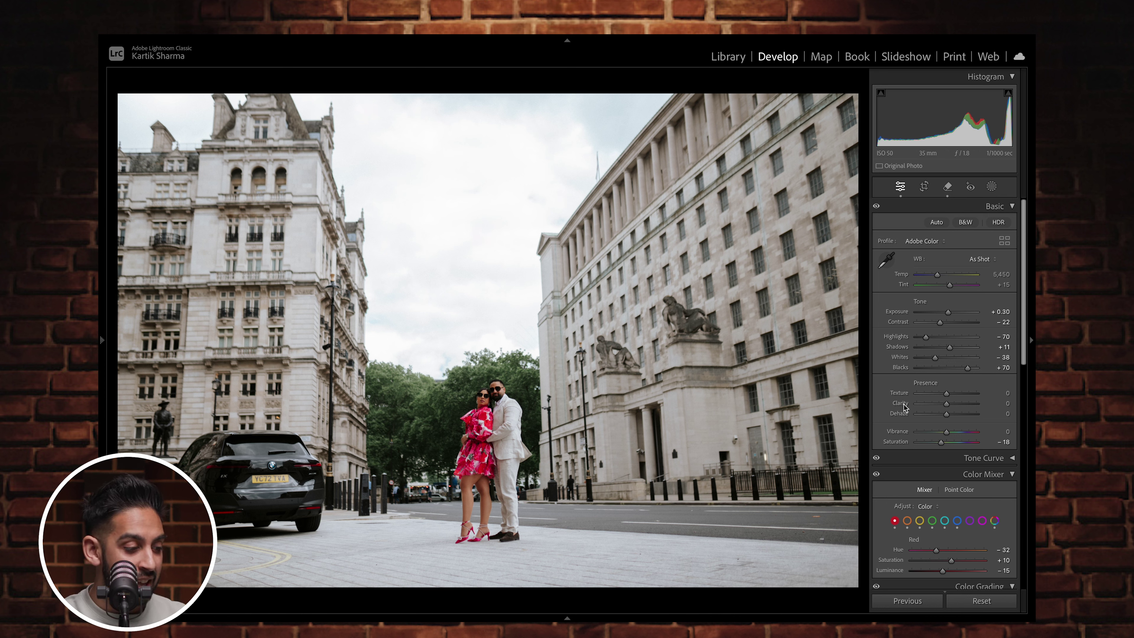
Reopen the Remove tool, enlarge the brush to about size 42 and paint over the entire black car.
click(948, 188)
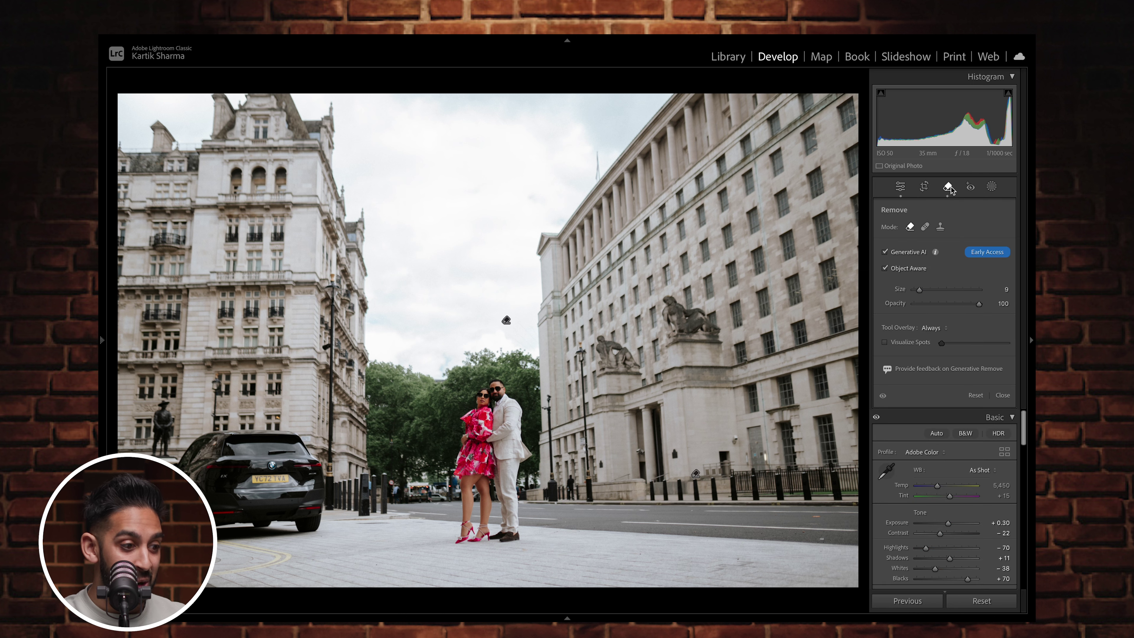
scroll(304, 438, up, 5)
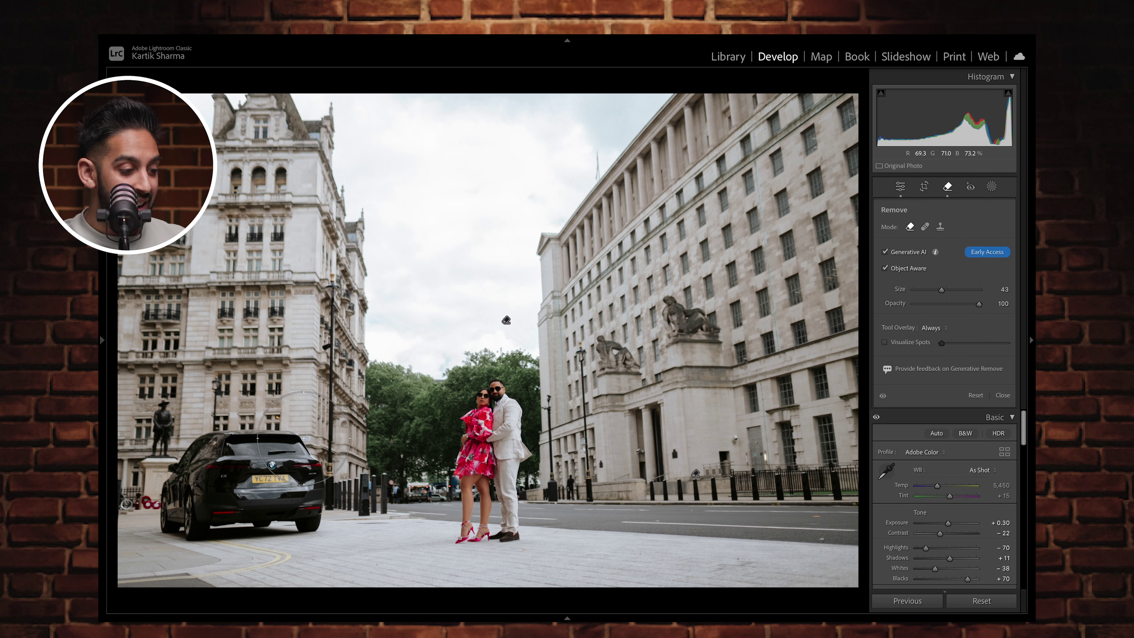
scroll(225, 475, up, 3)
scroll(225, 475, down, 1)
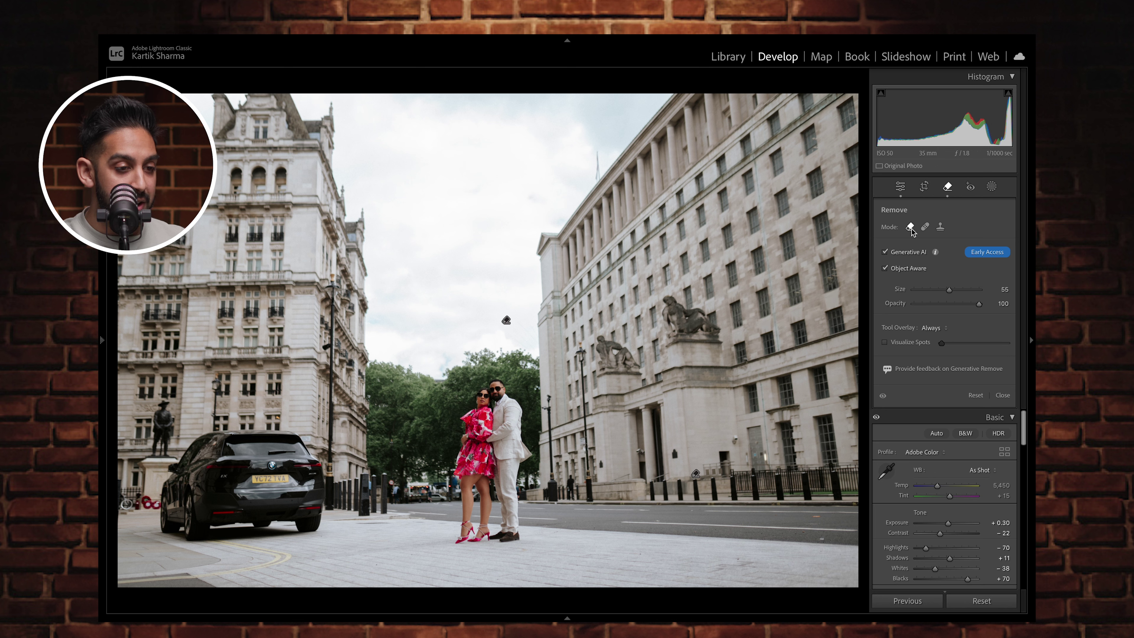
scroll(203, 487, down, 5)
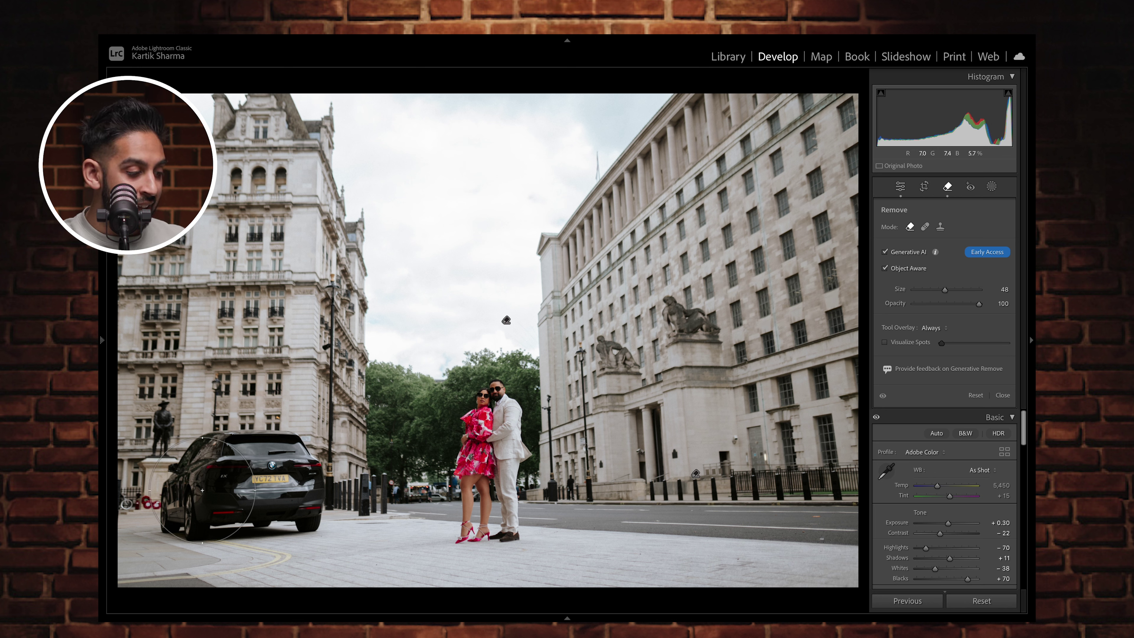
mouse_move(205, 483)
mouse_down()
mouse_move(222, 465)
mouse_move(287, 486)
mouse_move(292, 474)
mouse_move(285, 462)
mouse_move(273, 529)
mouse_move(286, 507)
mouse_move(250, 527)
mouse_move(237, 499)
mouse_move(224, 498)
mouse_up()
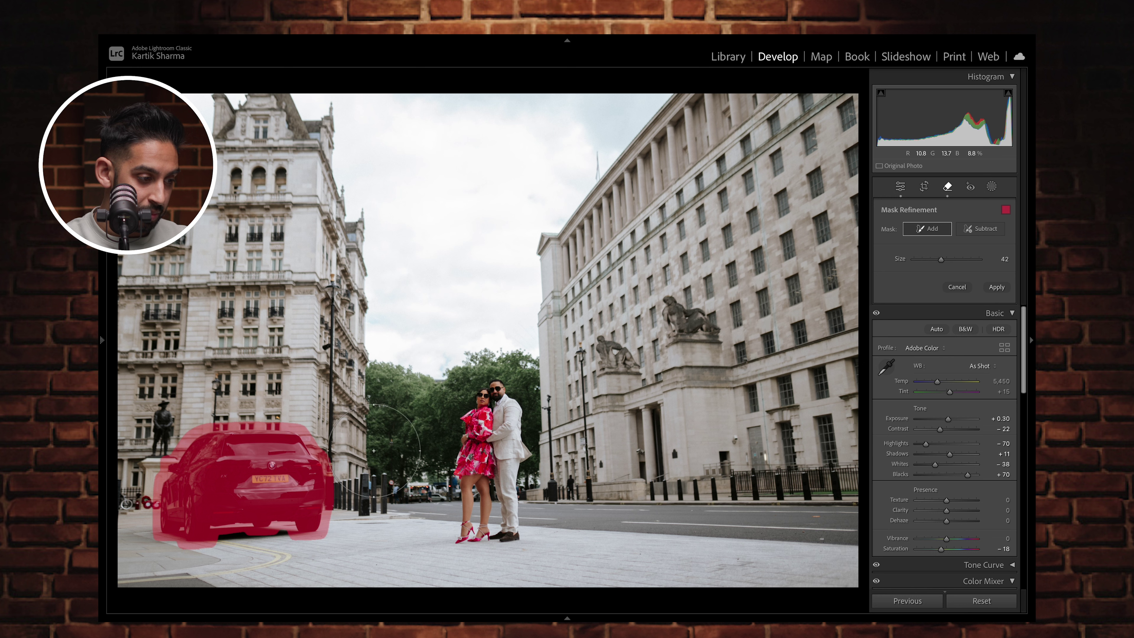
Add the shadow beneath the car to the mask with a small brush of about size 8 and apply the generative removal.
scroll(230, 520, down, 6)
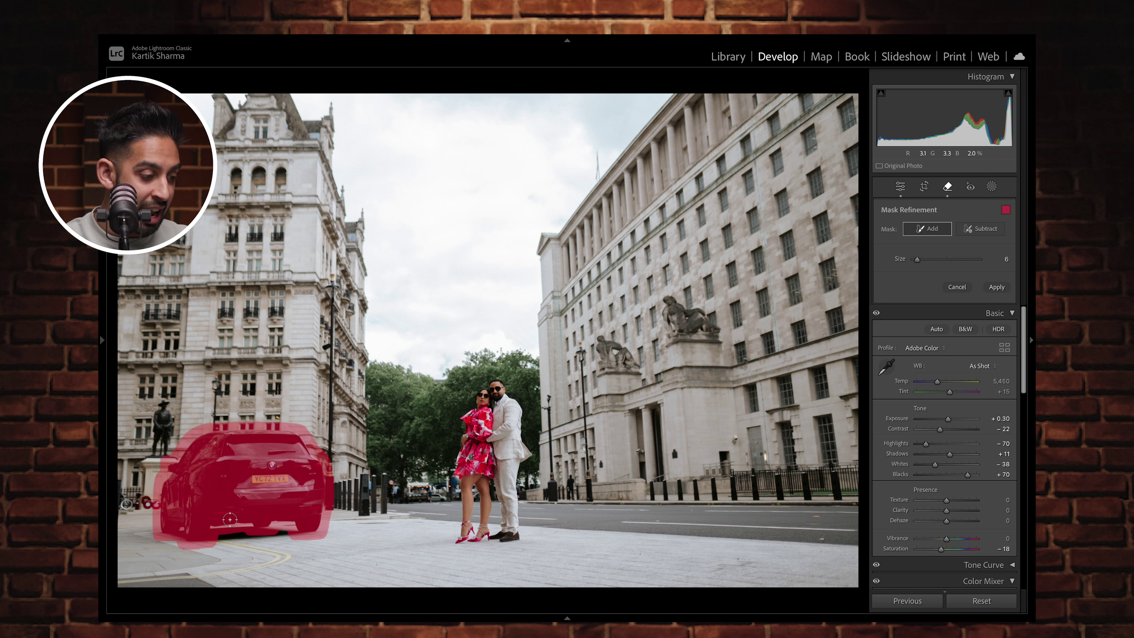
drag(218, 533, 273, 535)
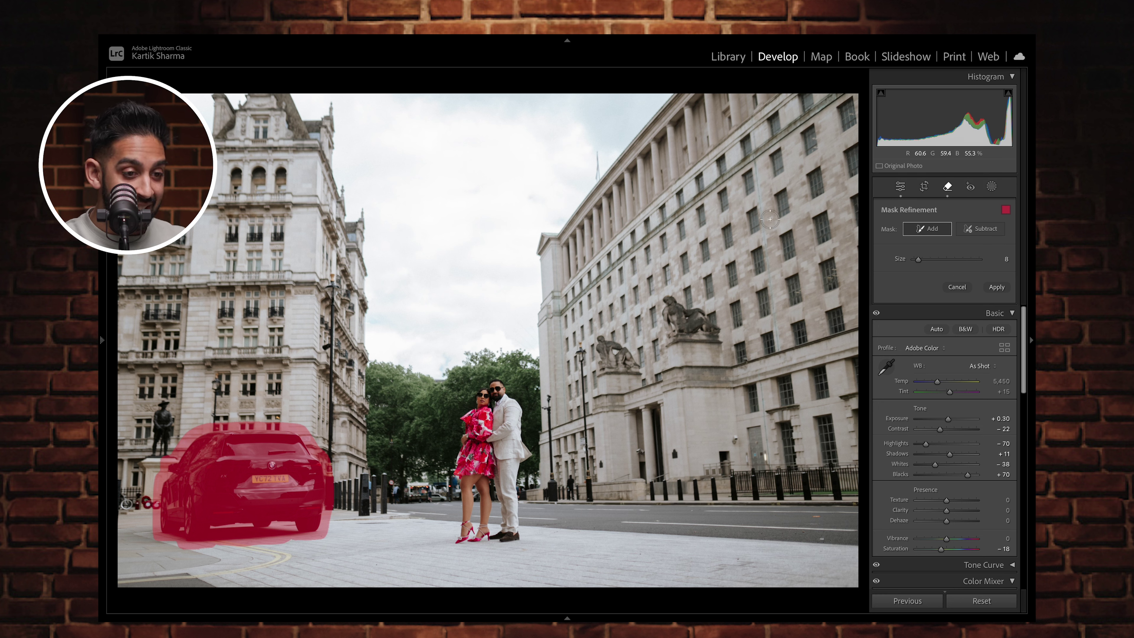
click(980, 230)
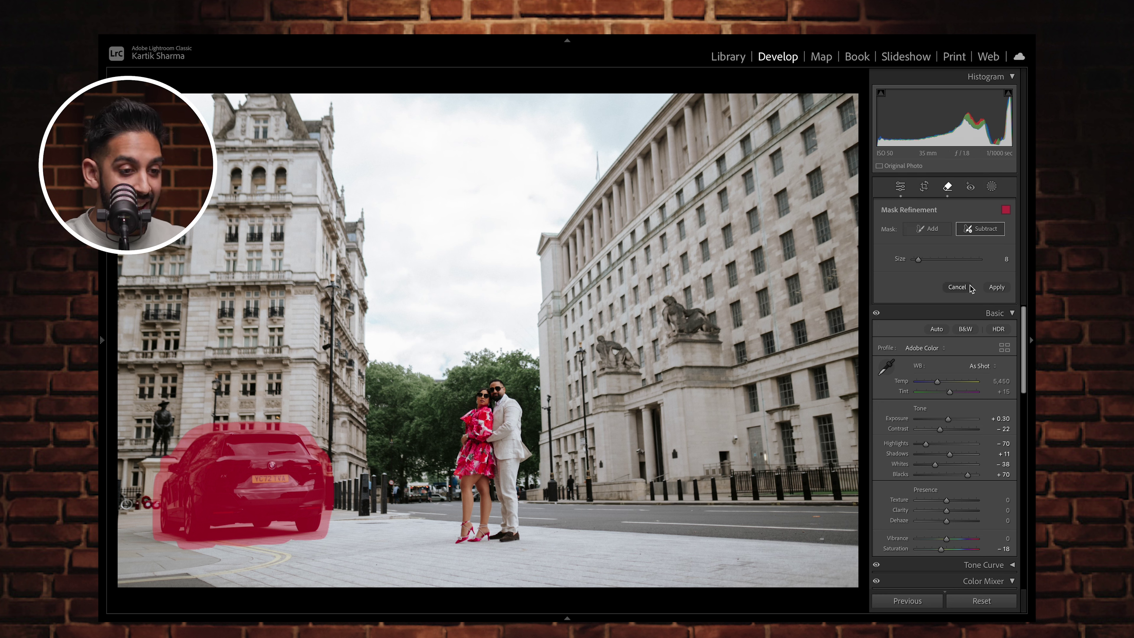
click(992, 288)
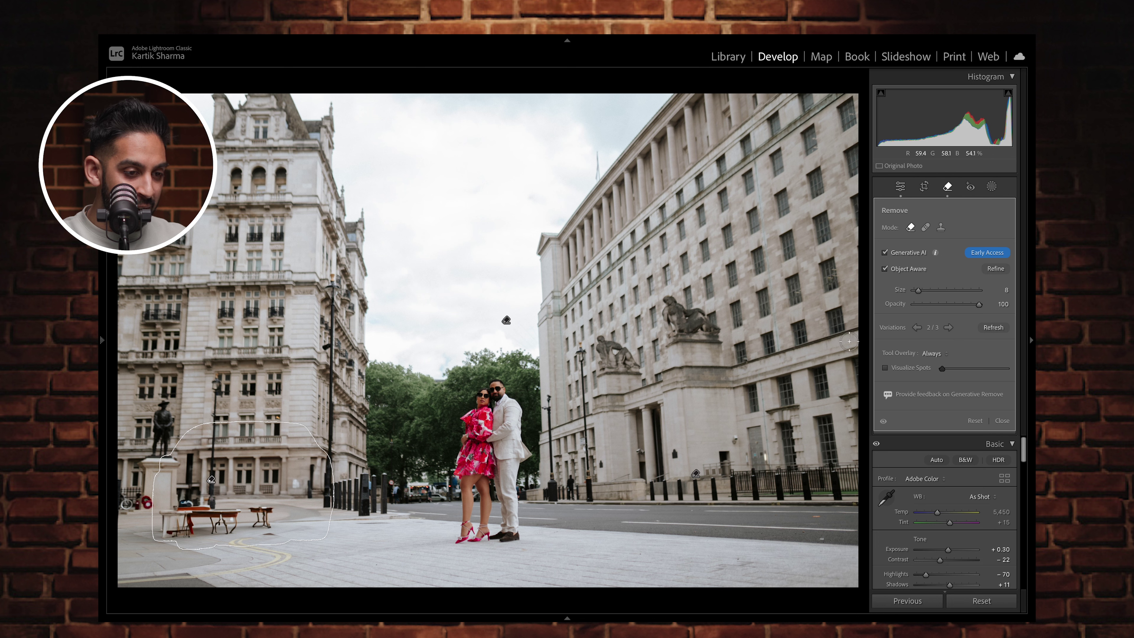
Compare the first and second variations of the car removal and inspect the second one's generated details up close.
click(917, 328)
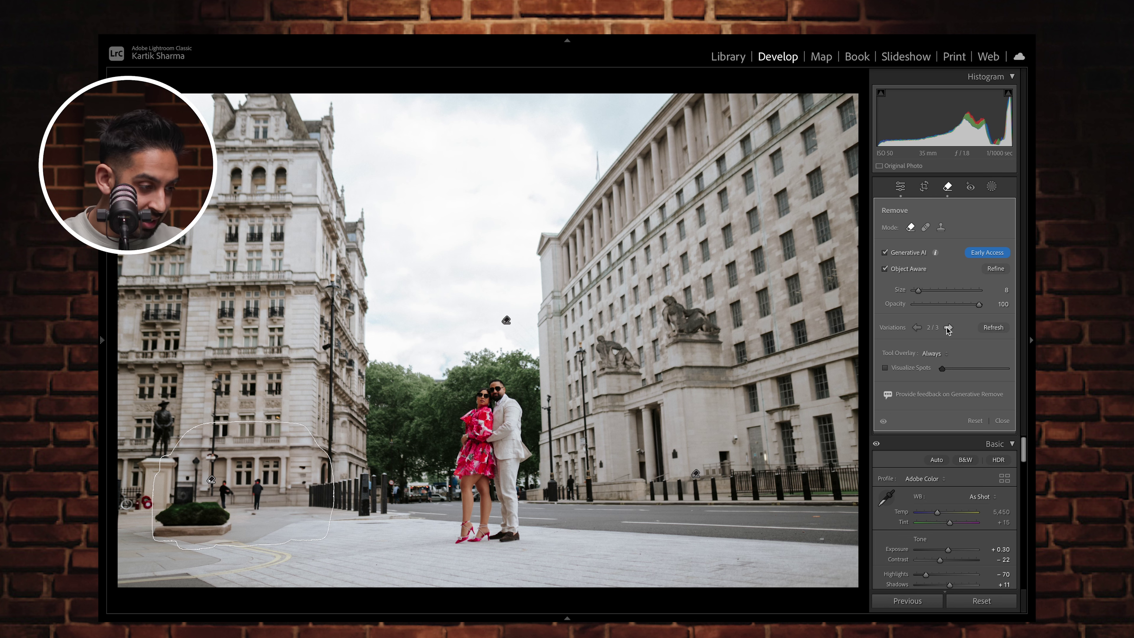
click(948, 329)
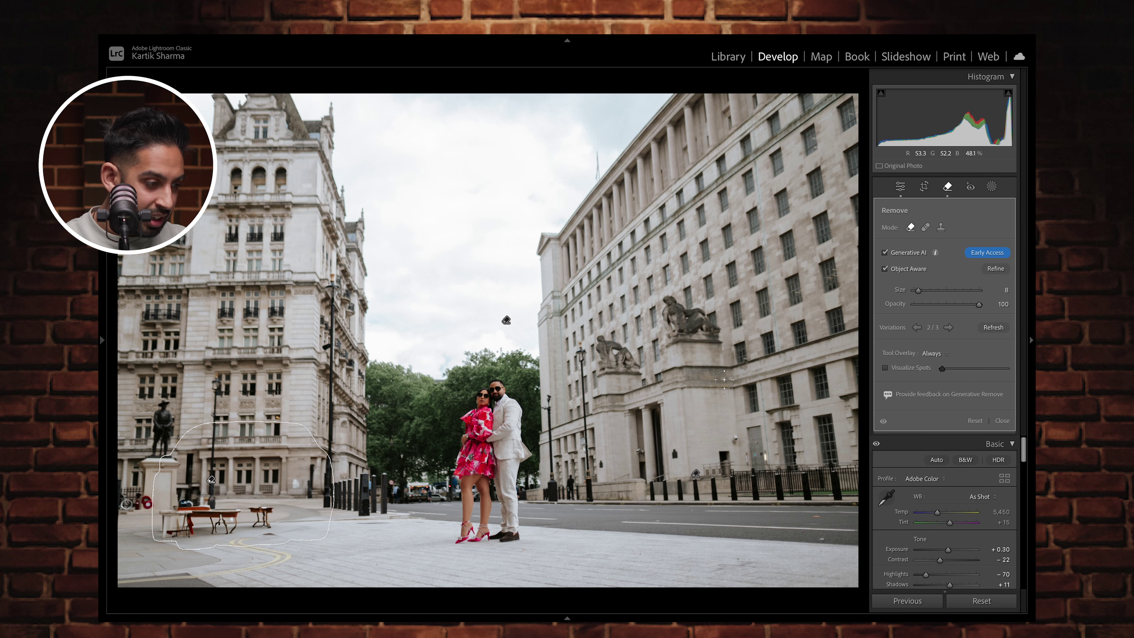
key(Return)
key(q)
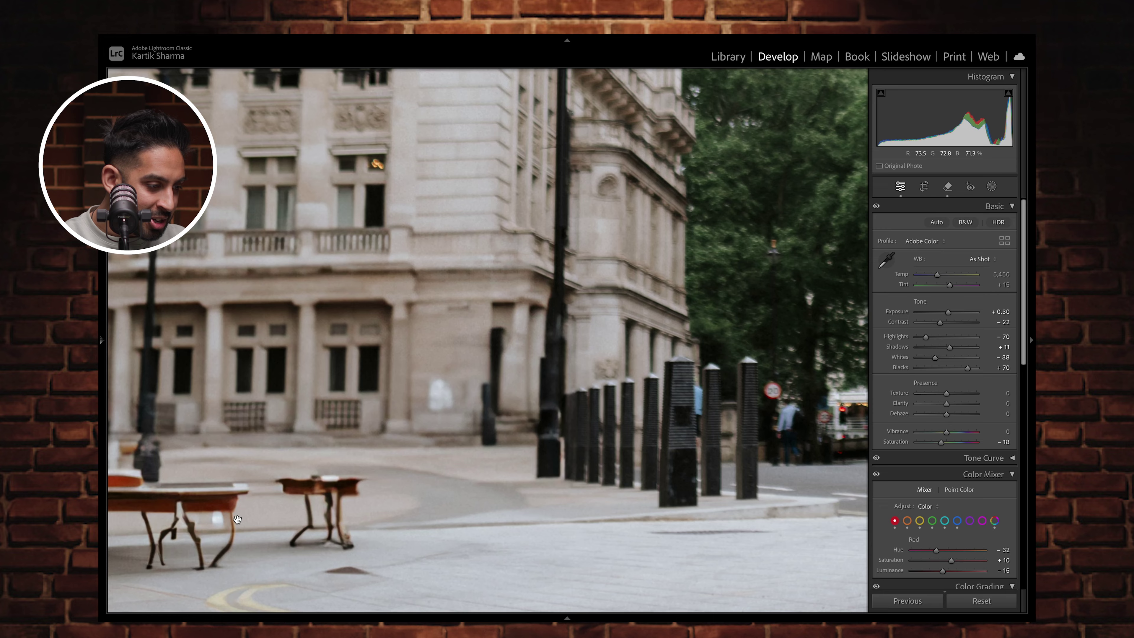
drag(242, 524, 424, 494)
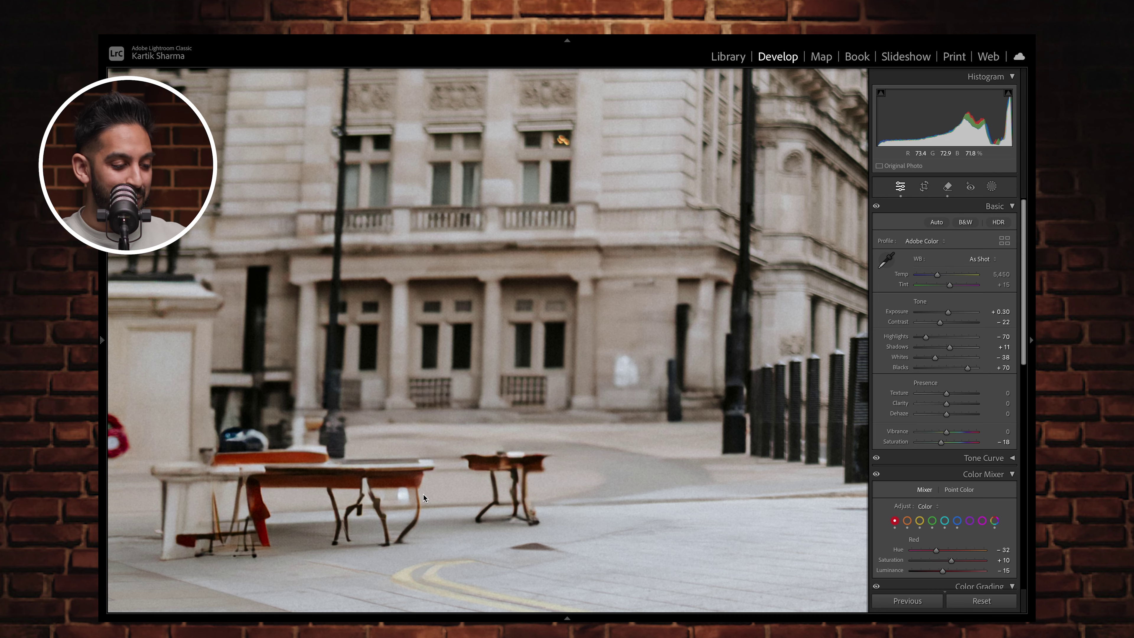
click(424, 494)
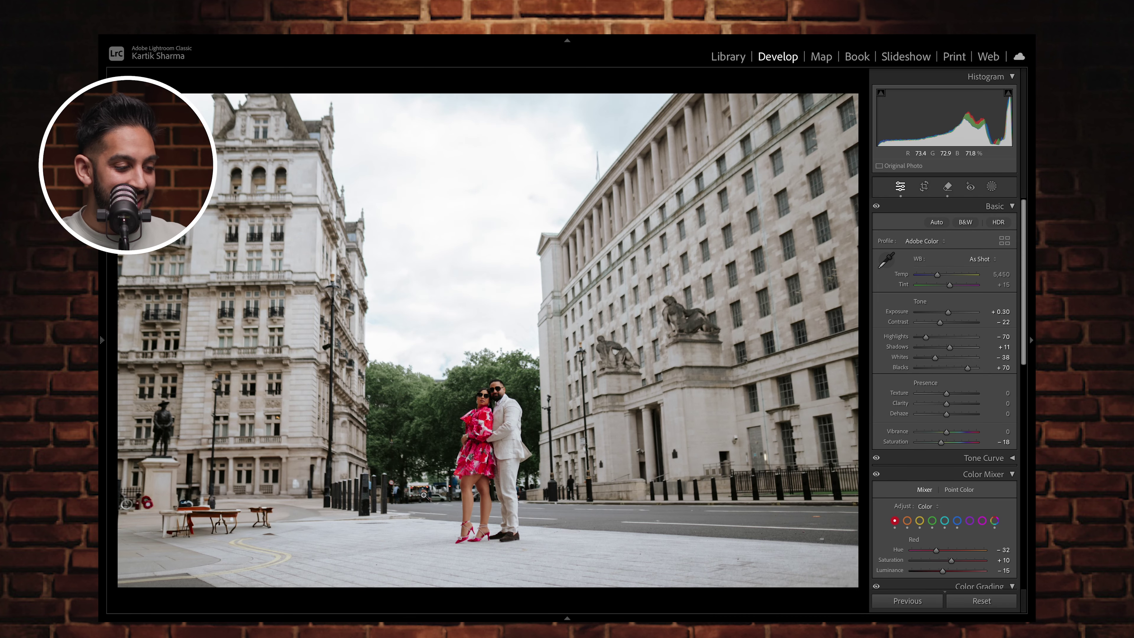
Reselect the car's removal spot, view its third variation and refresh to generate a new set of variations.
click(990, 191)
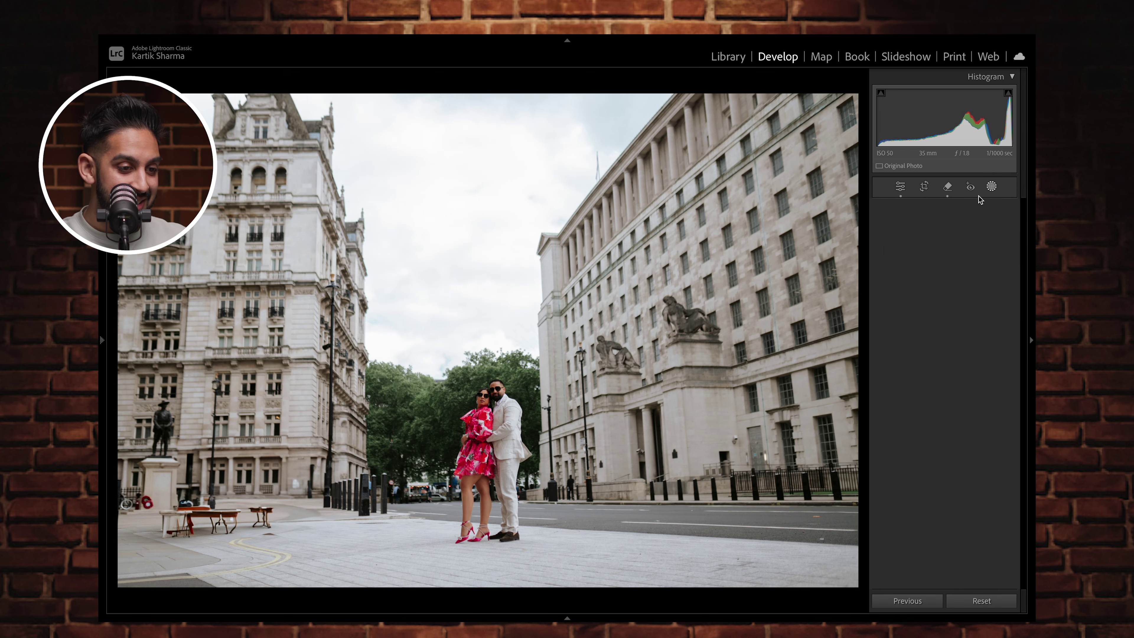
click(945, 188)
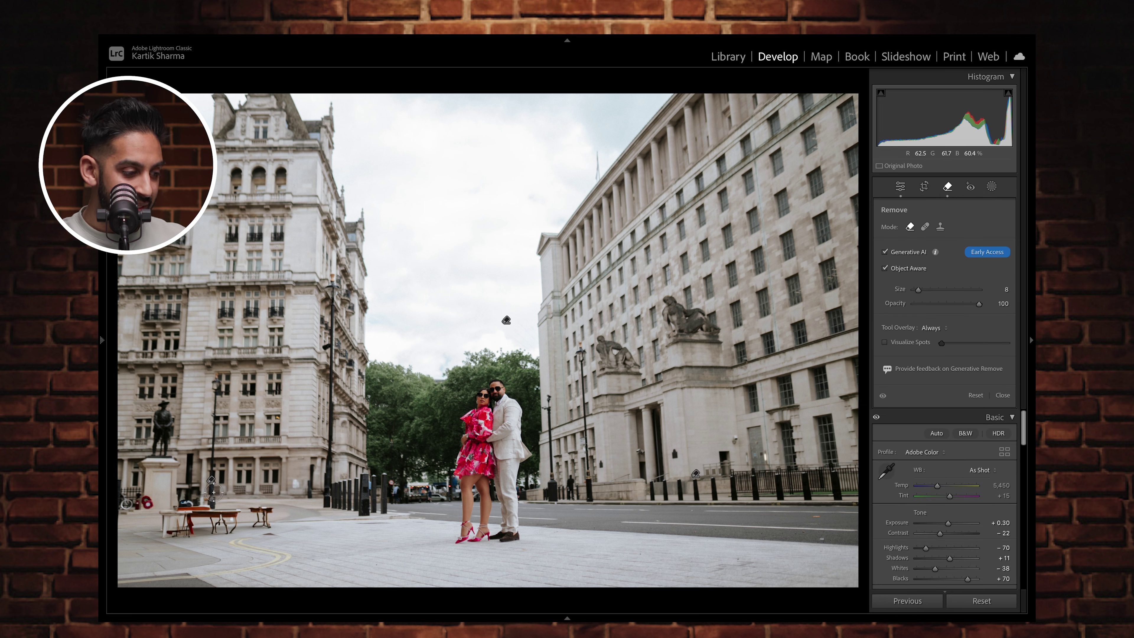
click(211, 481)
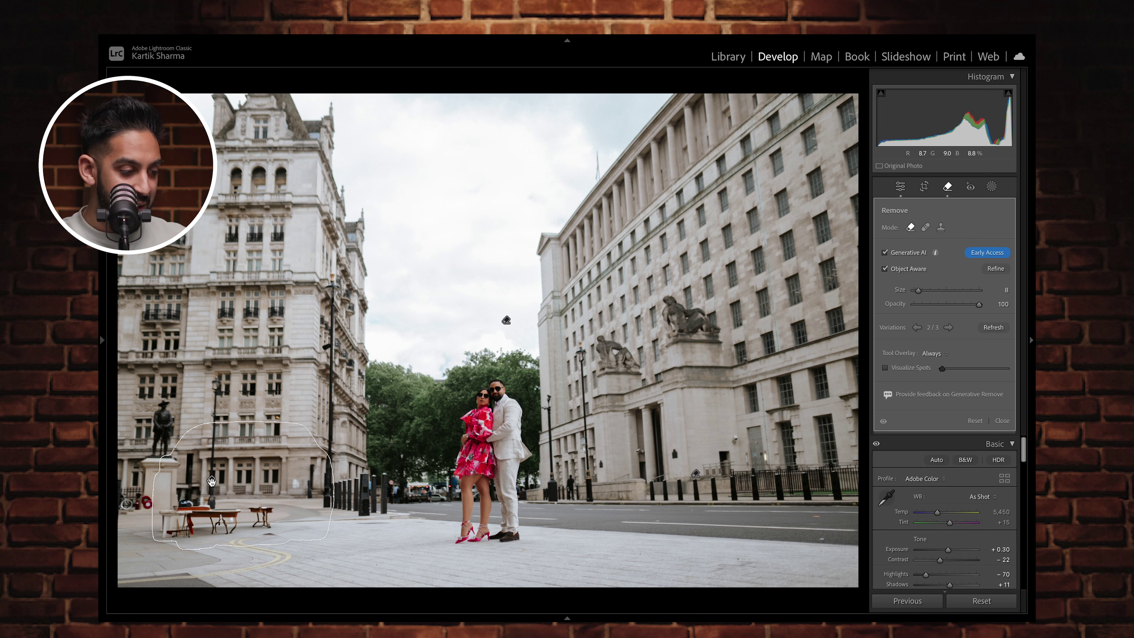
click(949, 327)
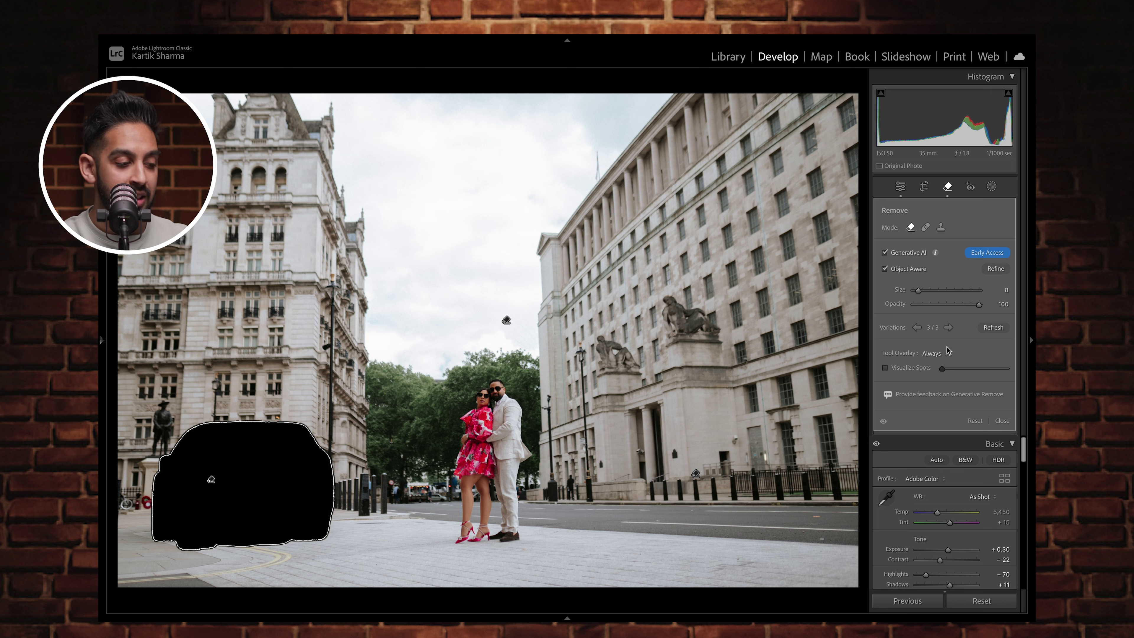
click(993, 327)
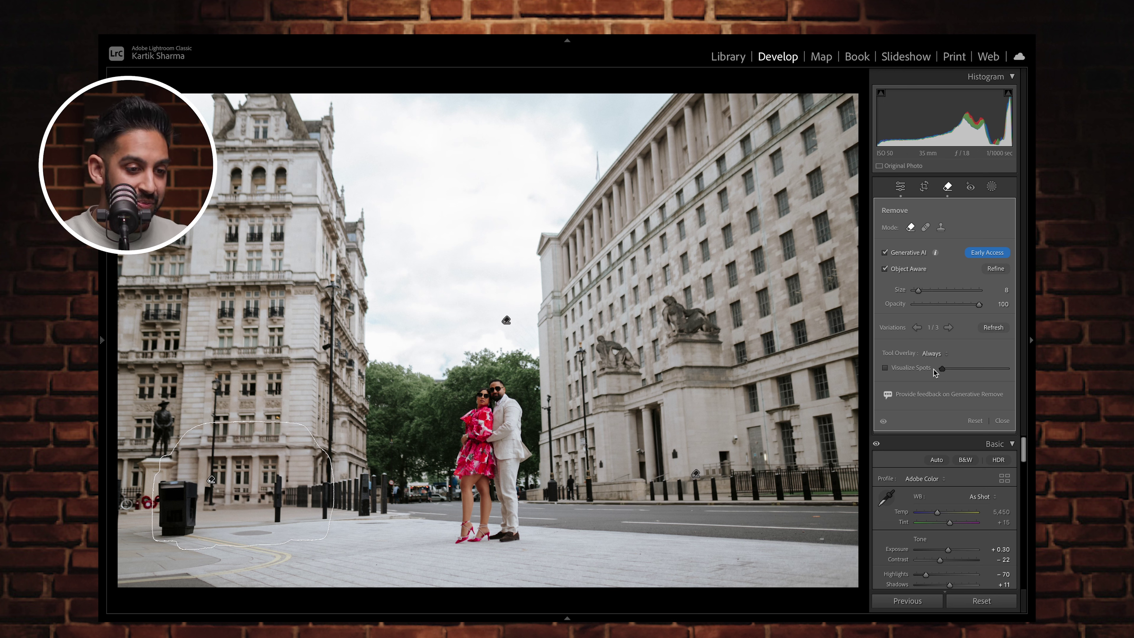
Browse the refreshed variations of the car removal, return to the first one and close the Remove tool.
click(948, 327)
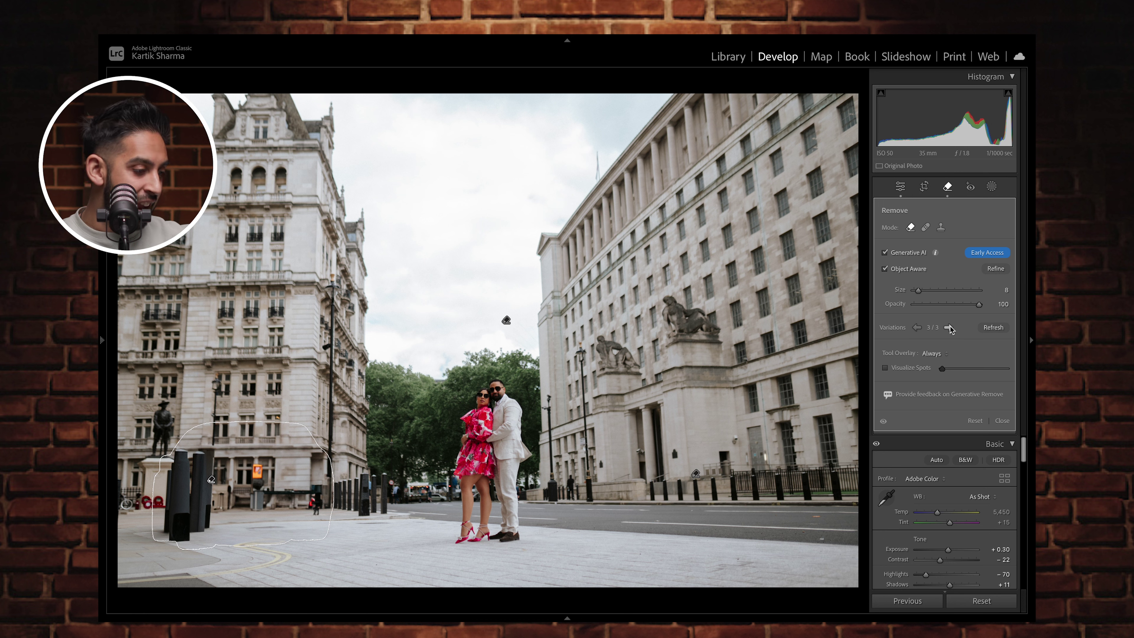
click(917, 328)
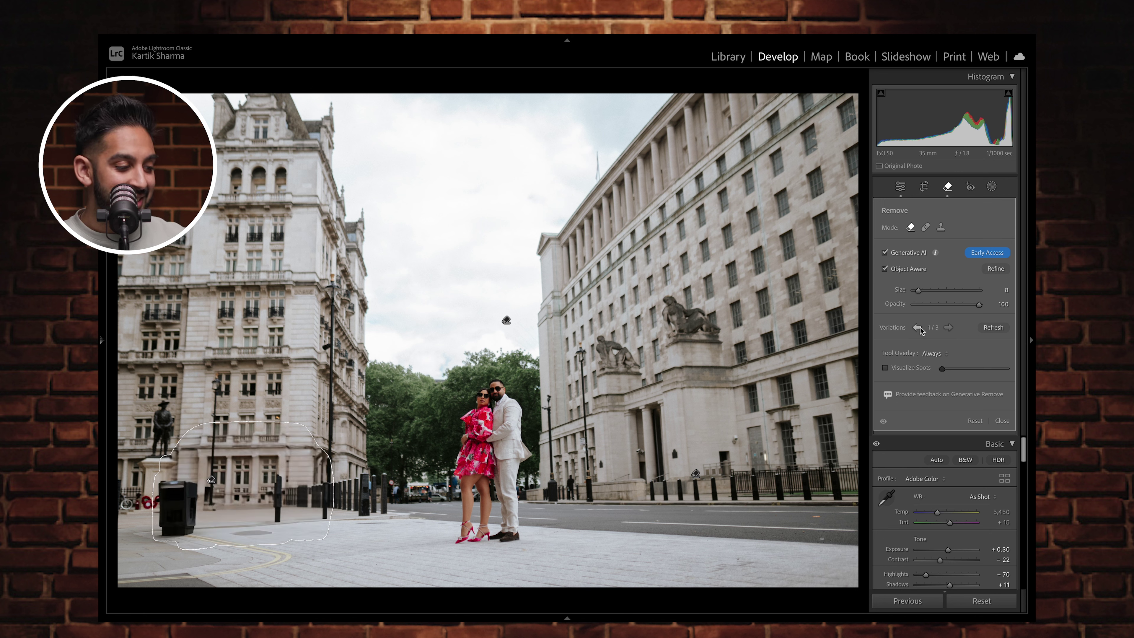
click(900, 186)
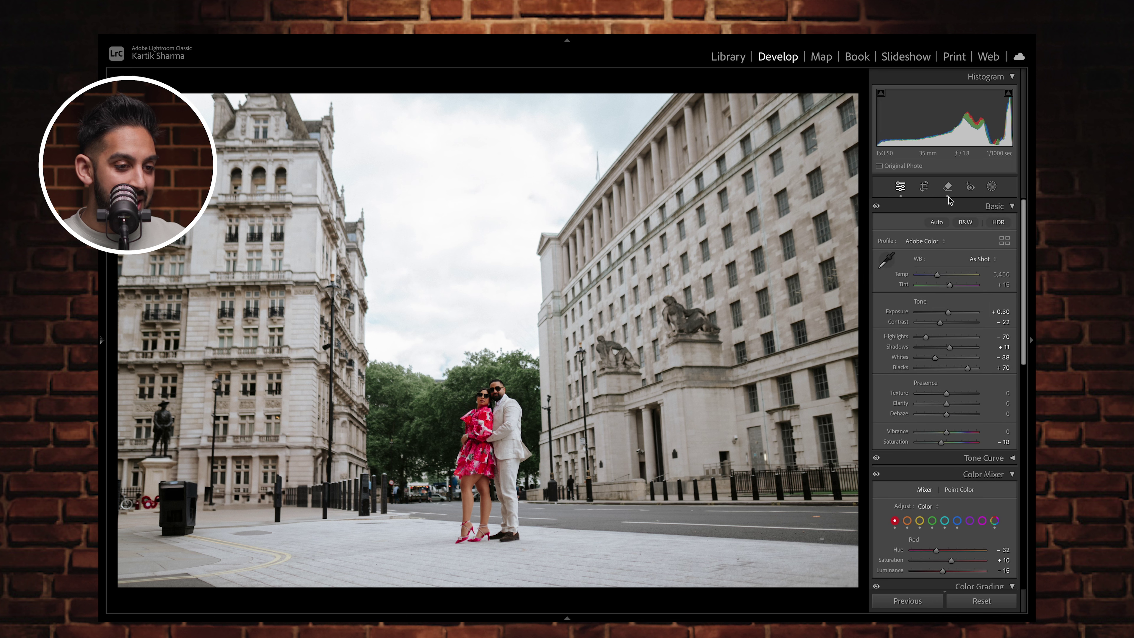
Remove the generated black bin beside the statue using a Generative AI brush of about size 14, and keep the removal's third variation.
click(948, 187)
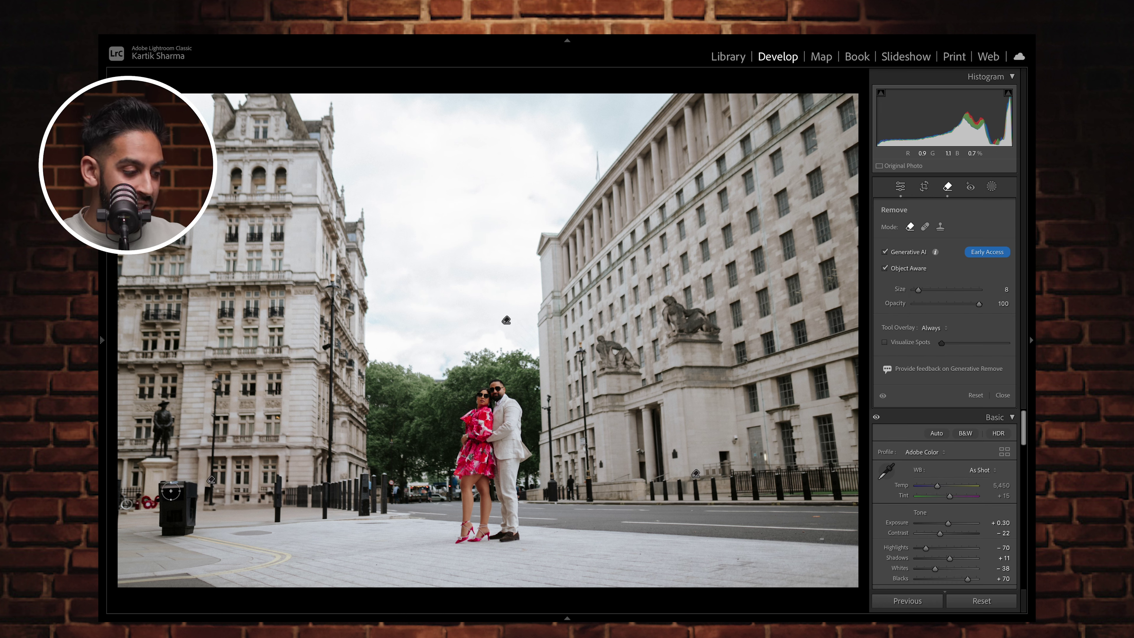
scroll(169, 490, up, 3)
mouse_move(169, 490)
mouse_down()
mouse_move(188, 501)
mouse_move(187, 518)
mouse_move(163, 534)
mouse_move(159, 507)
mouse_move(174, 489)
mouse_move(164, 529)
mouse_move(179, 492)
mouse_up()
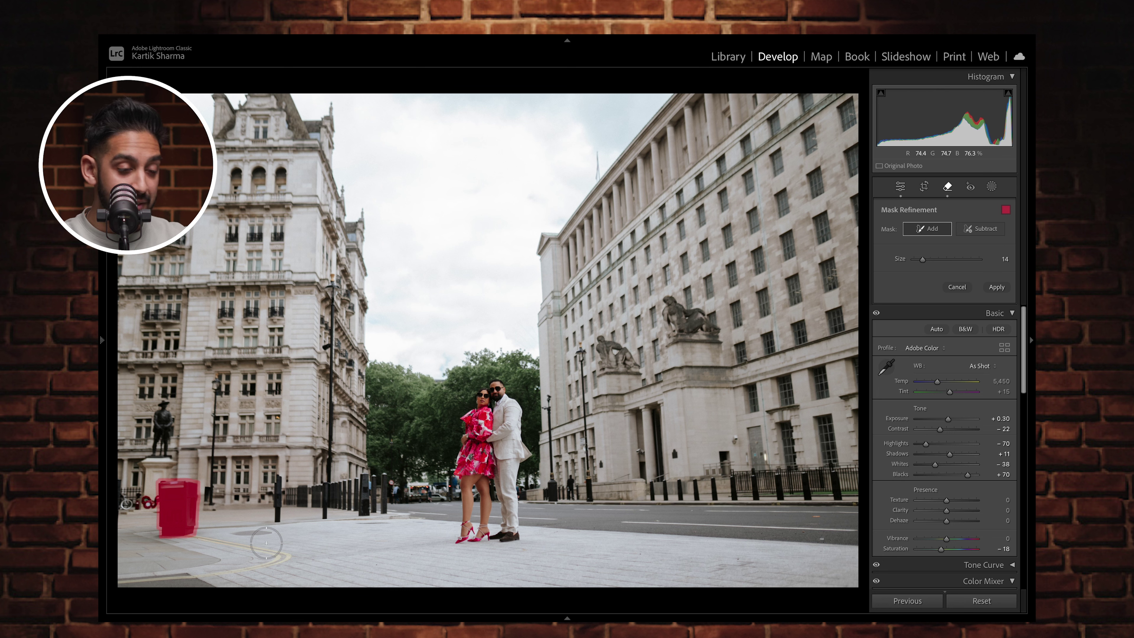
click(987, 233)
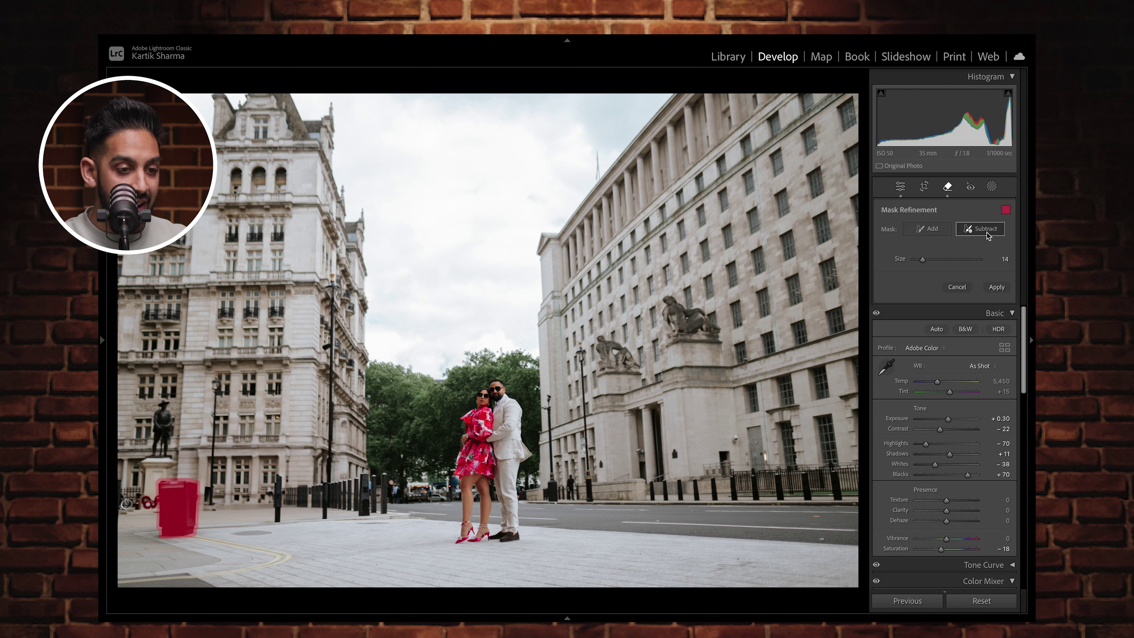
click(997, 288)
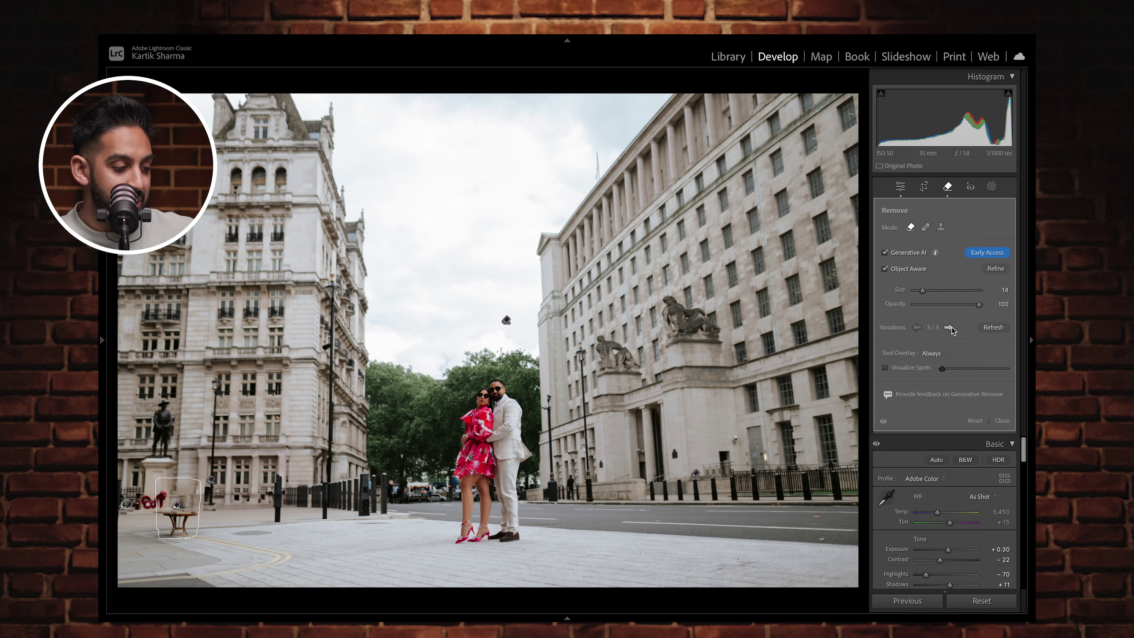
key(q)
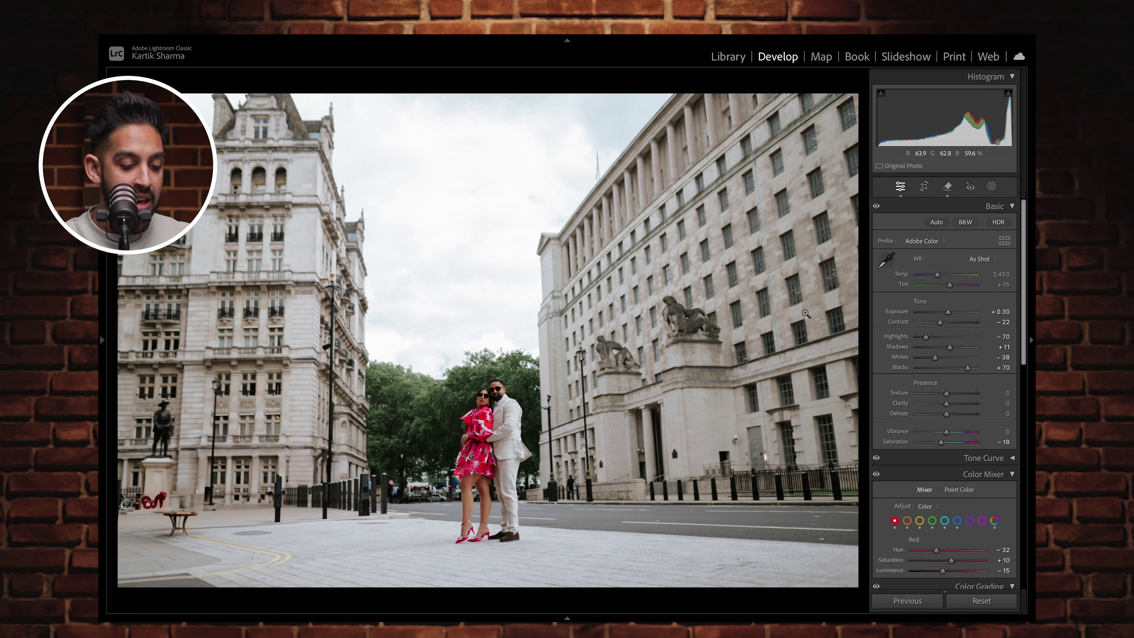
Compare the edited photo with its original before state twice.
key(backslash)
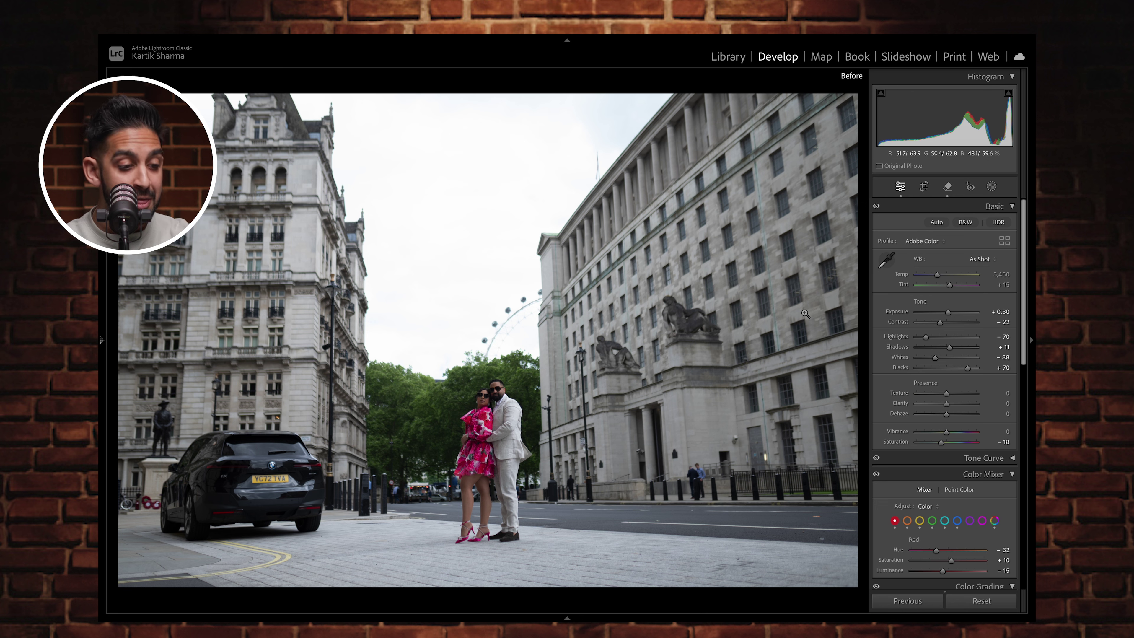
key(backslash)
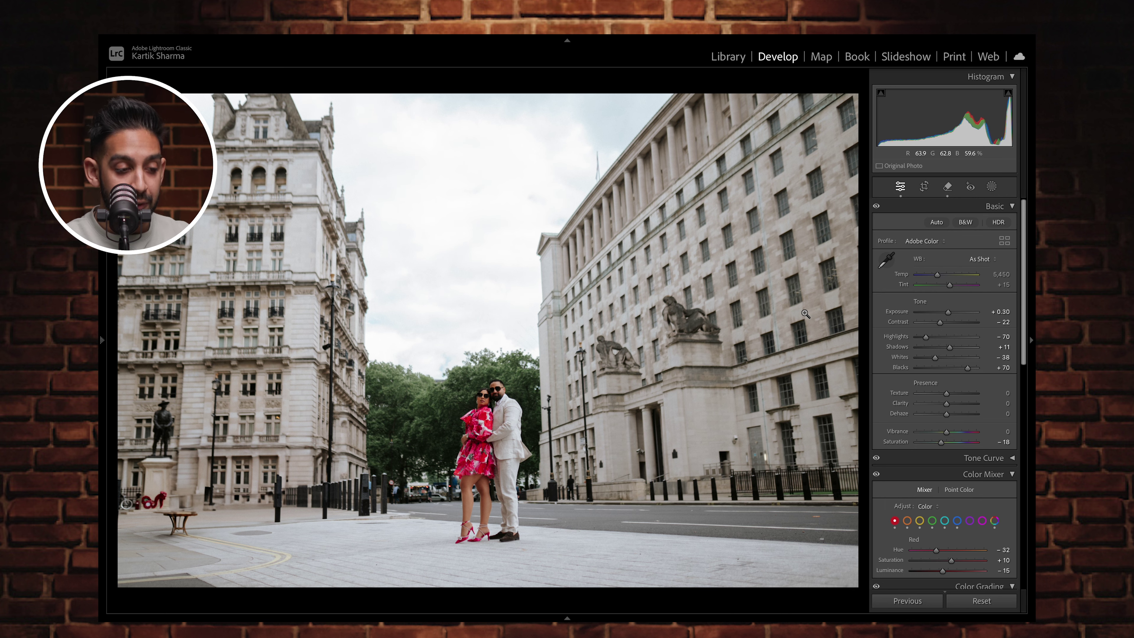
key(backslash)
key(backslash)
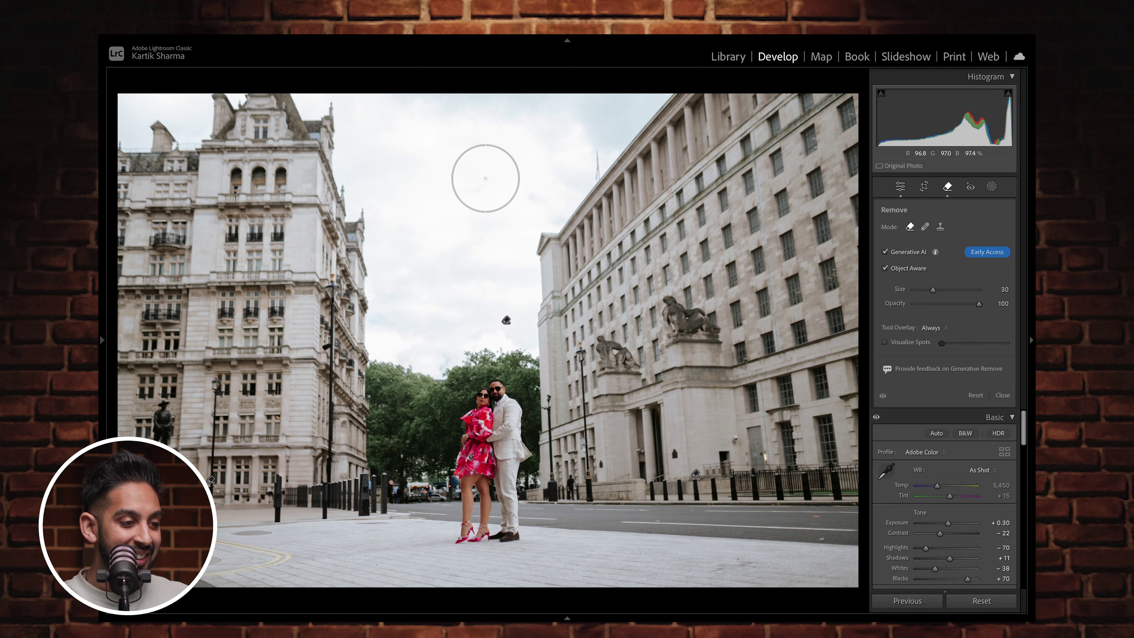
Try removing the couple by painting over both people with a Generative AI Remove brush of about size 41 and applying it.
scroll(945, 358, down, 5)
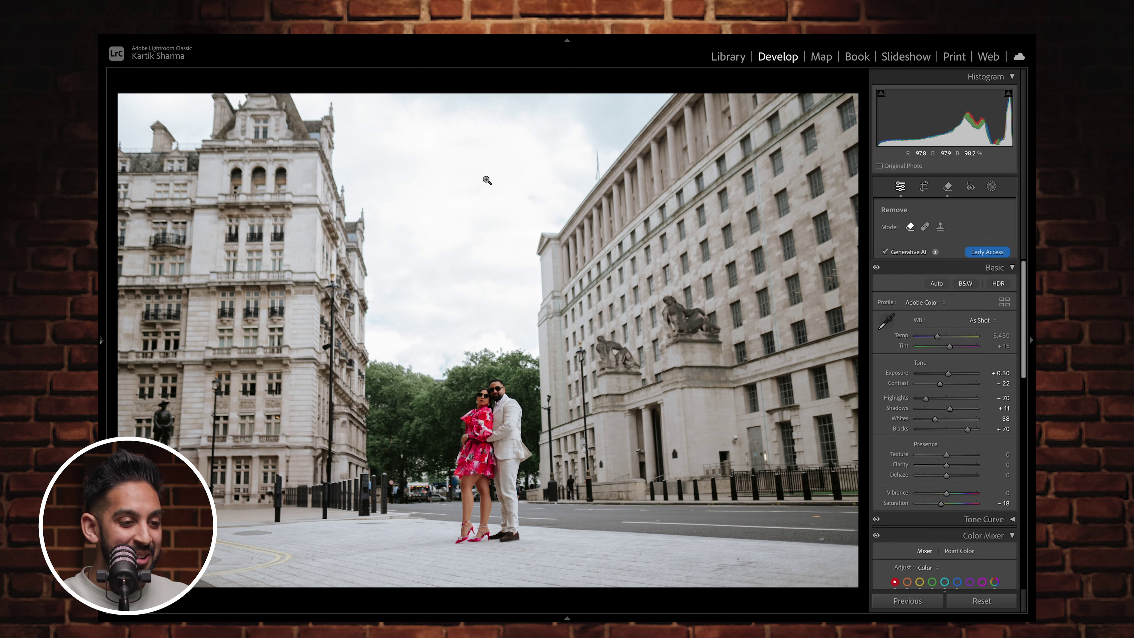
scroll(946, 269, up, 2)
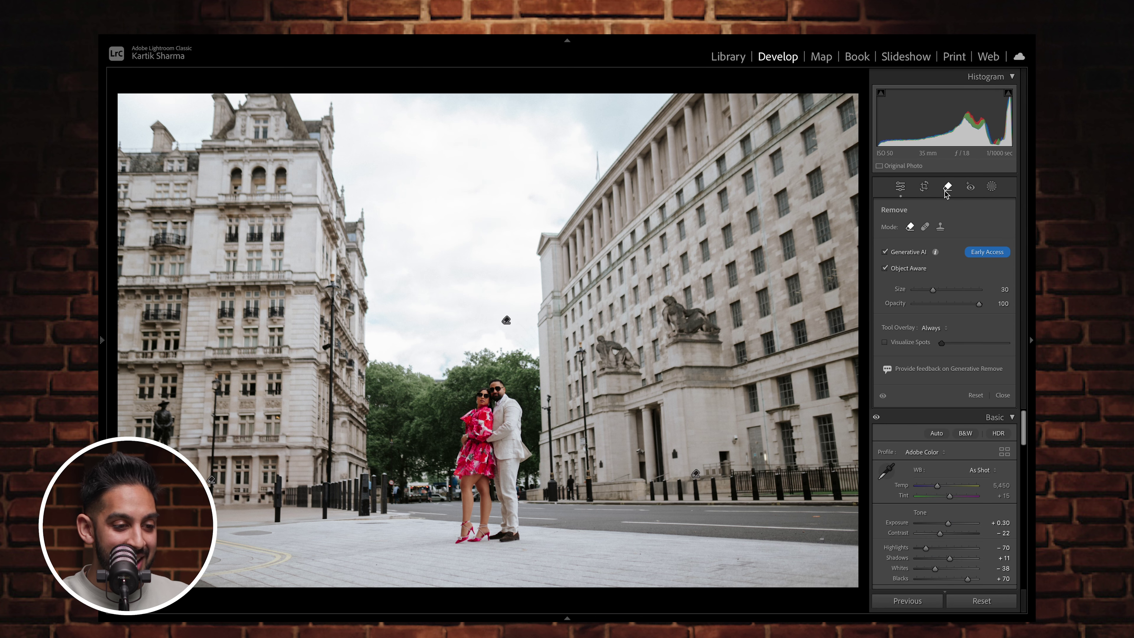
scroll(485, 404, up, 4)
mouse_move(484, 405)
mouse_down()
mouse_move(527, 429)
mouse_move(451, 447)
mouse_move(496, 501)
mouse_move(489, 488)
mouse_move(488, 518)
mouse_up()
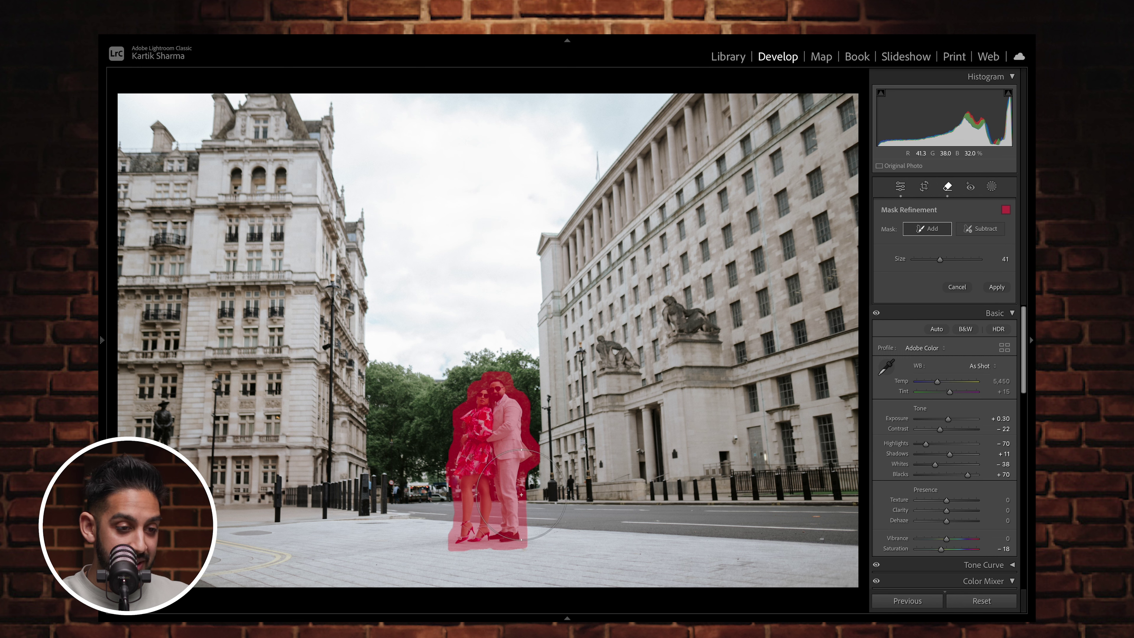
click(993, 288)
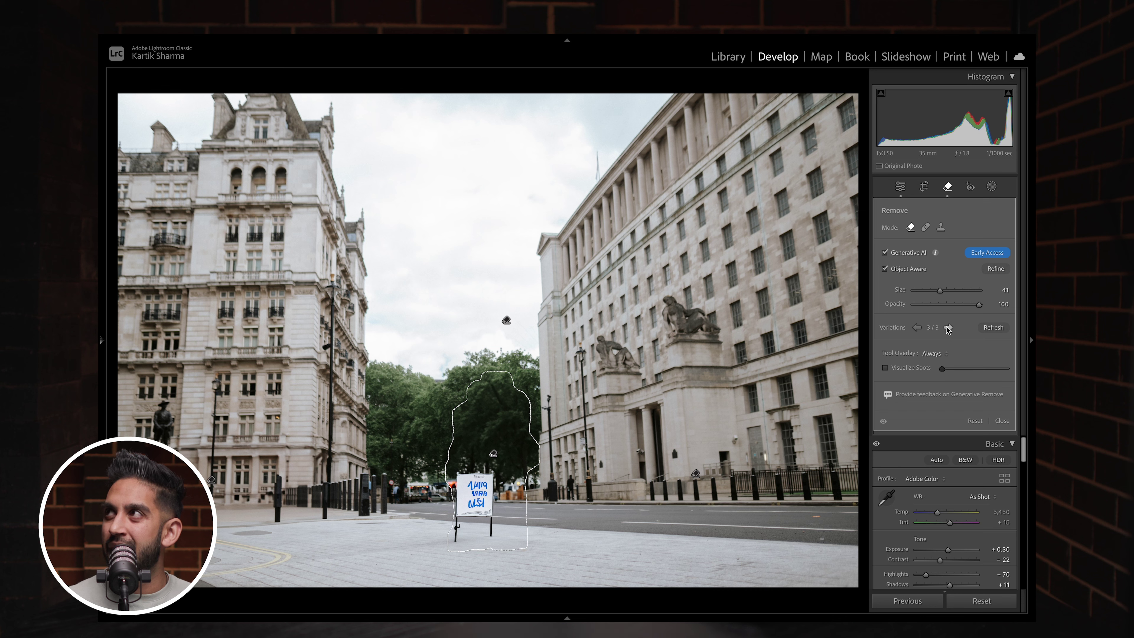
key(q)
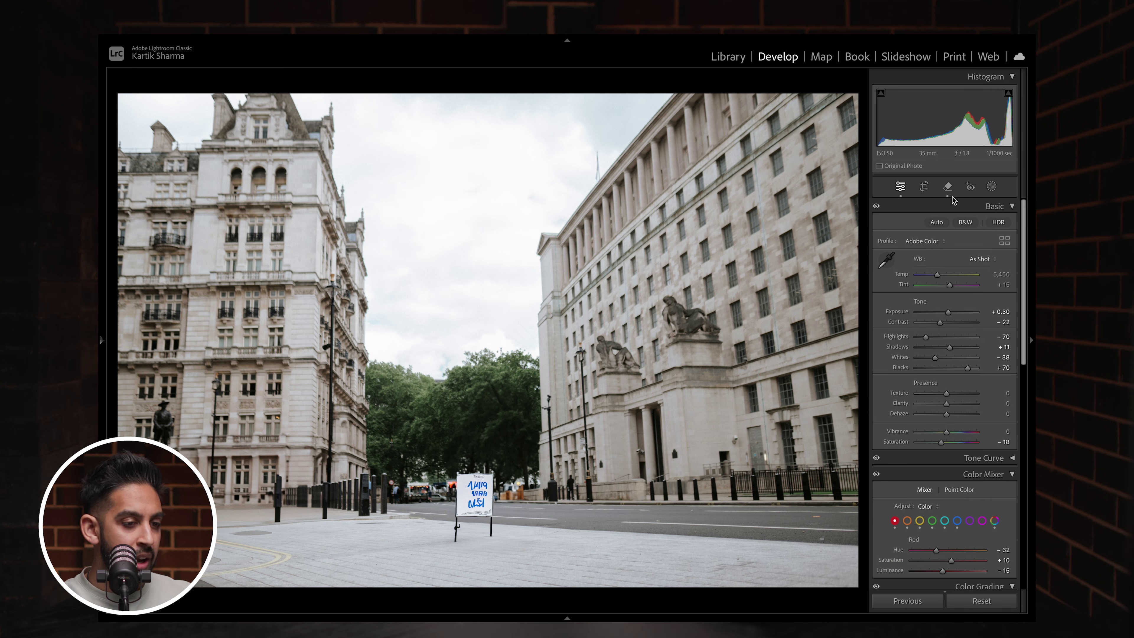
Delete the couple's removal spot to bring them back and keep the Remove tool ready.
click(948, 187)
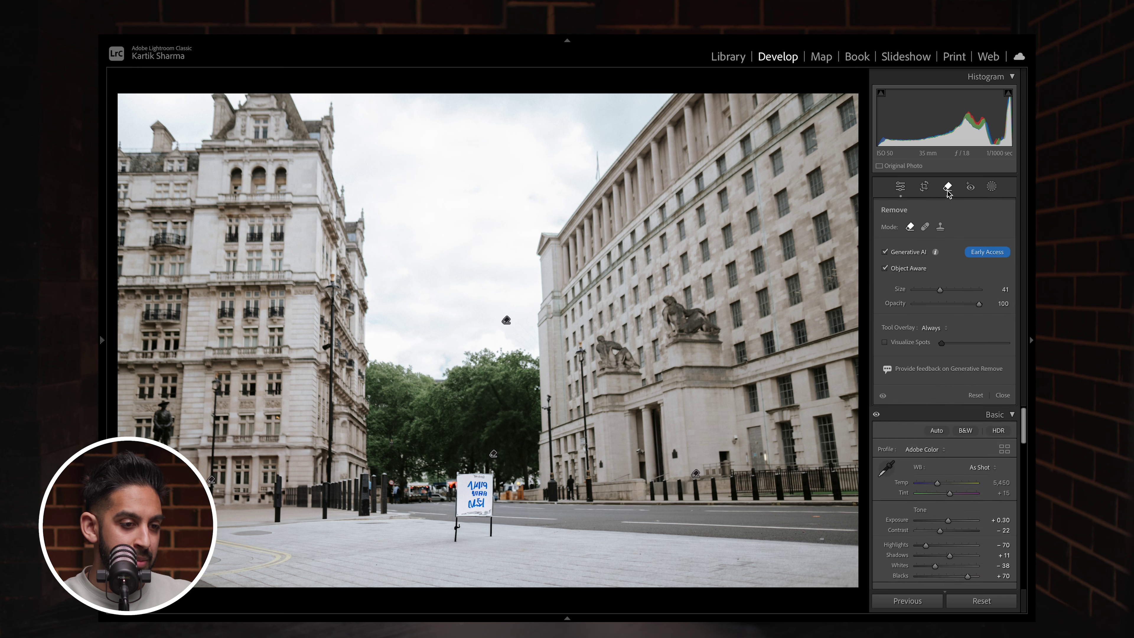
click(494, 453)
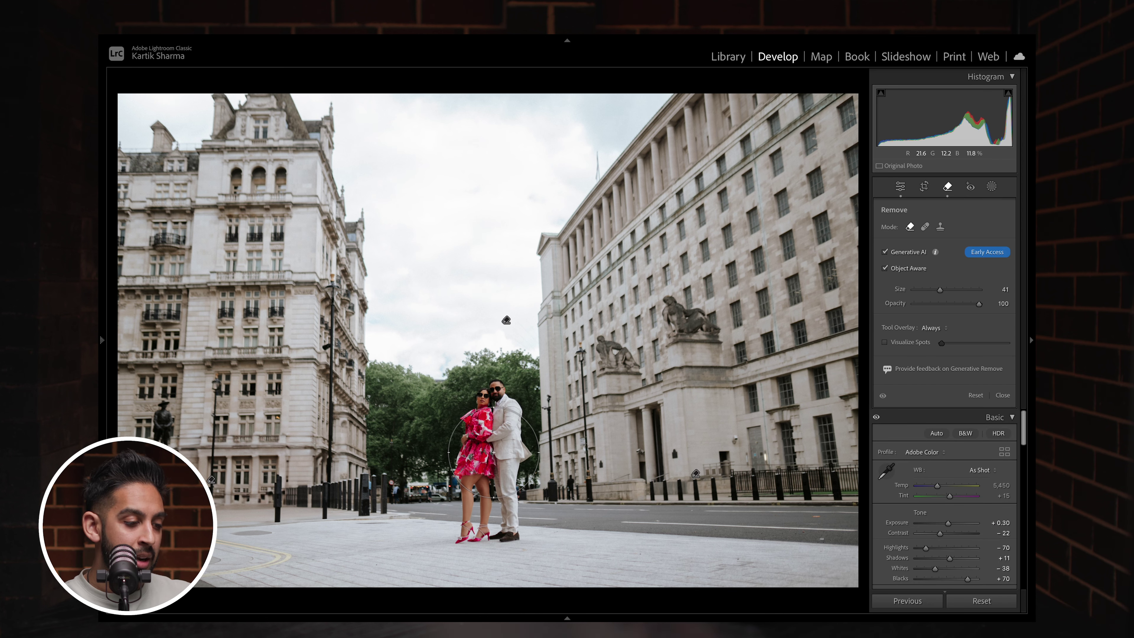
click(947, 186)
click(948, 187)
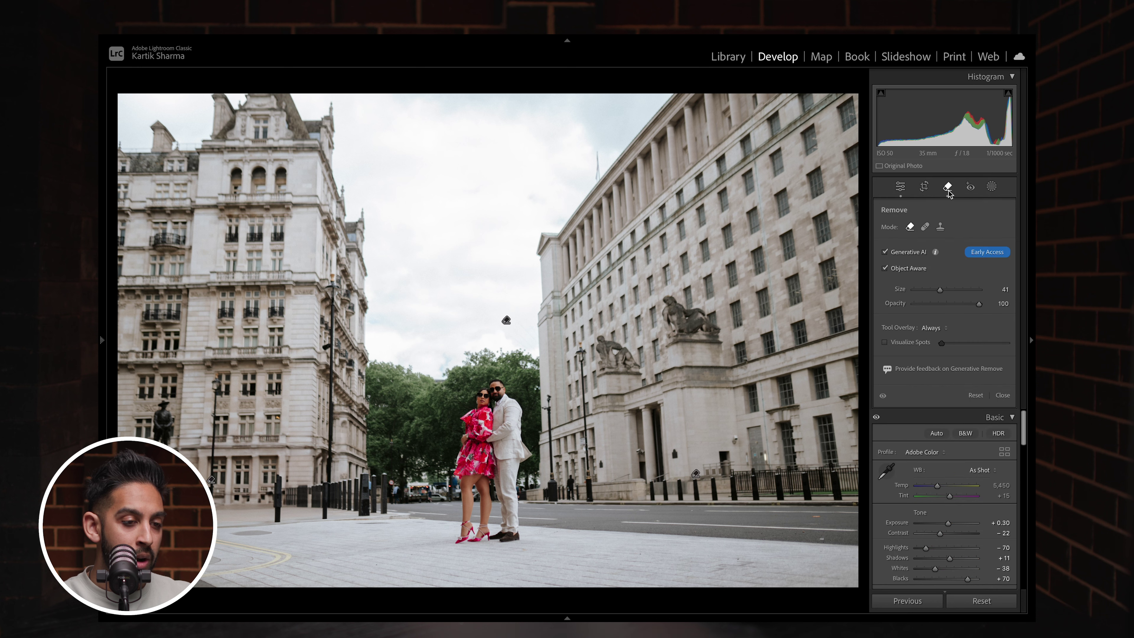
Paint over the couple again with the size 41 brush, apply the generative removal and browse through its variations.
mouse_move(494, 416)
mouse_down()
mouse_move(479, 468)
mouse_move(485, 514)
mouse_move(498, 517)
mouse_move(504, 471)
mouse_up()
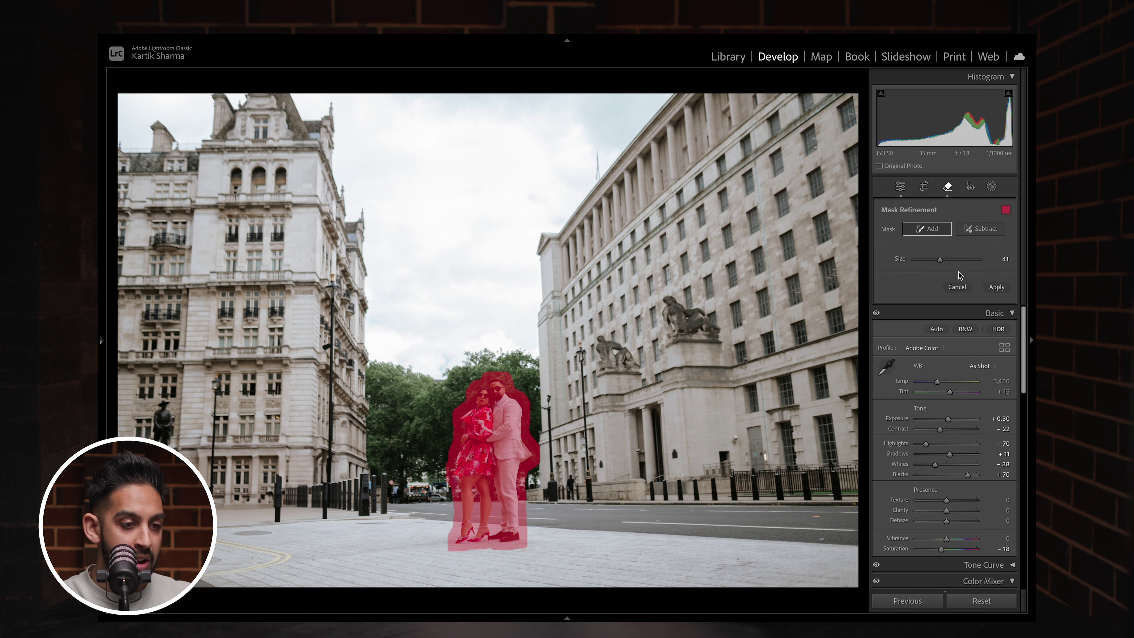
click(975, 229)
click(999, 287)
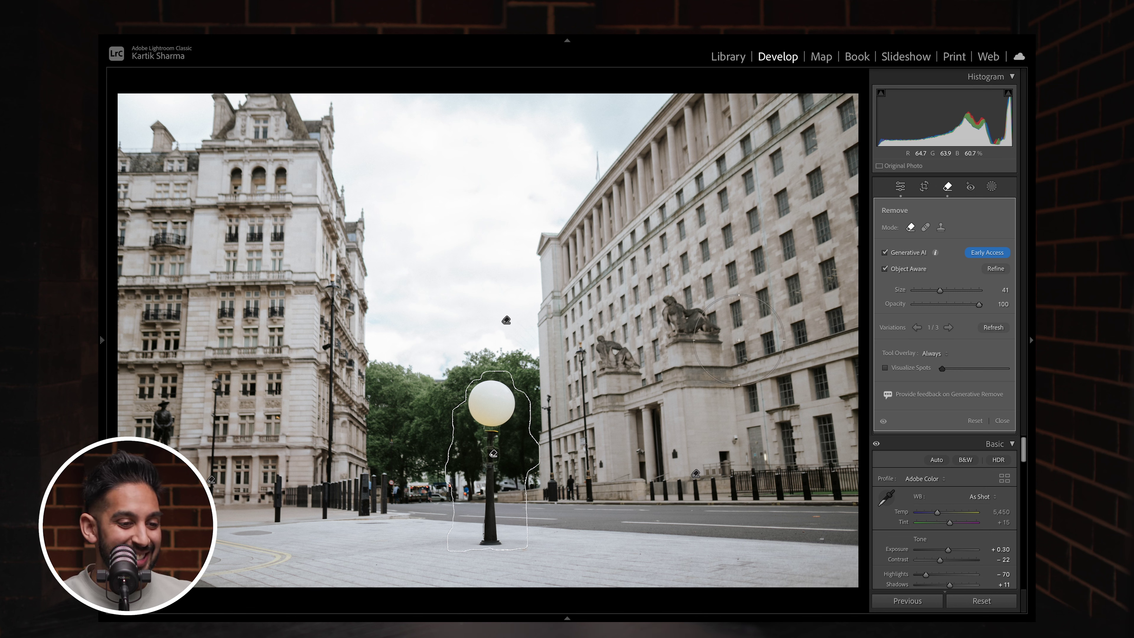
click(948, 328)
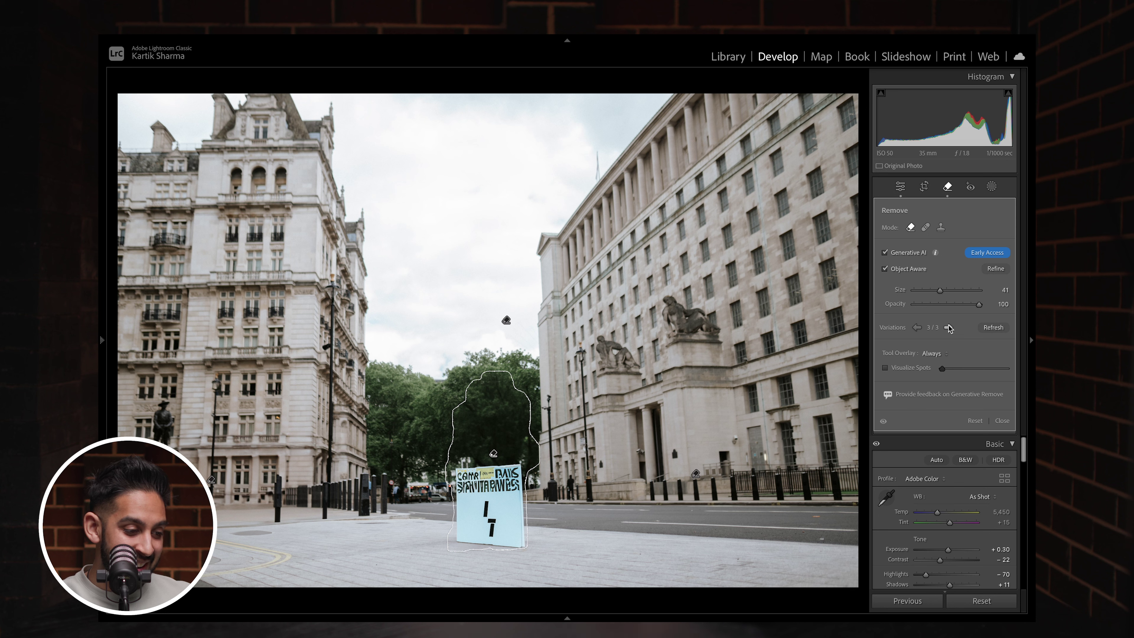
click(948, 328)
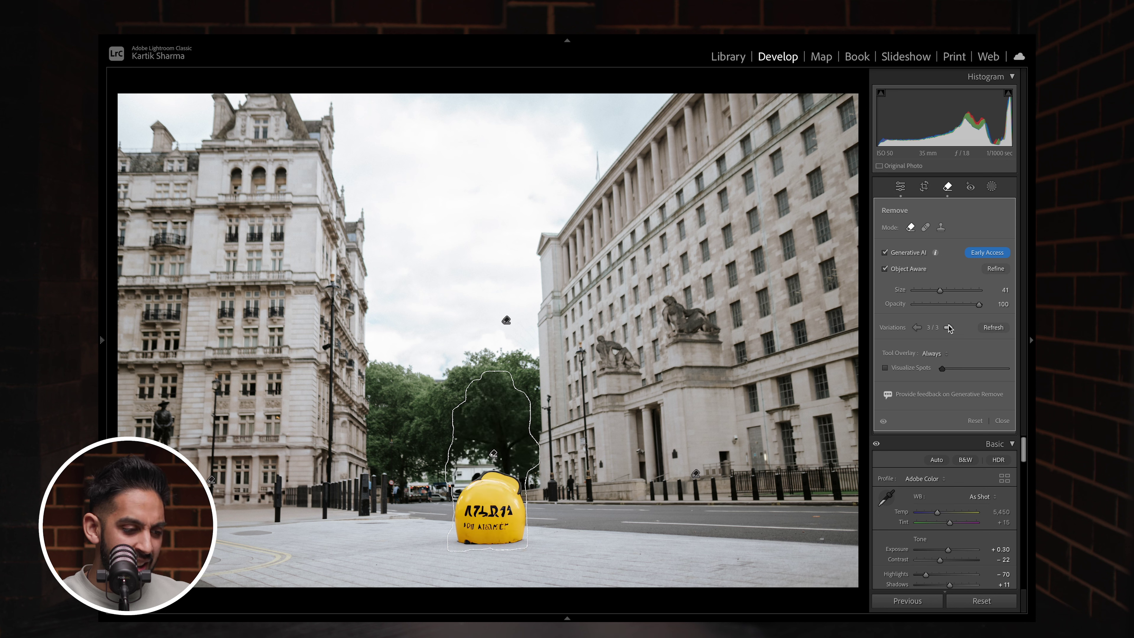